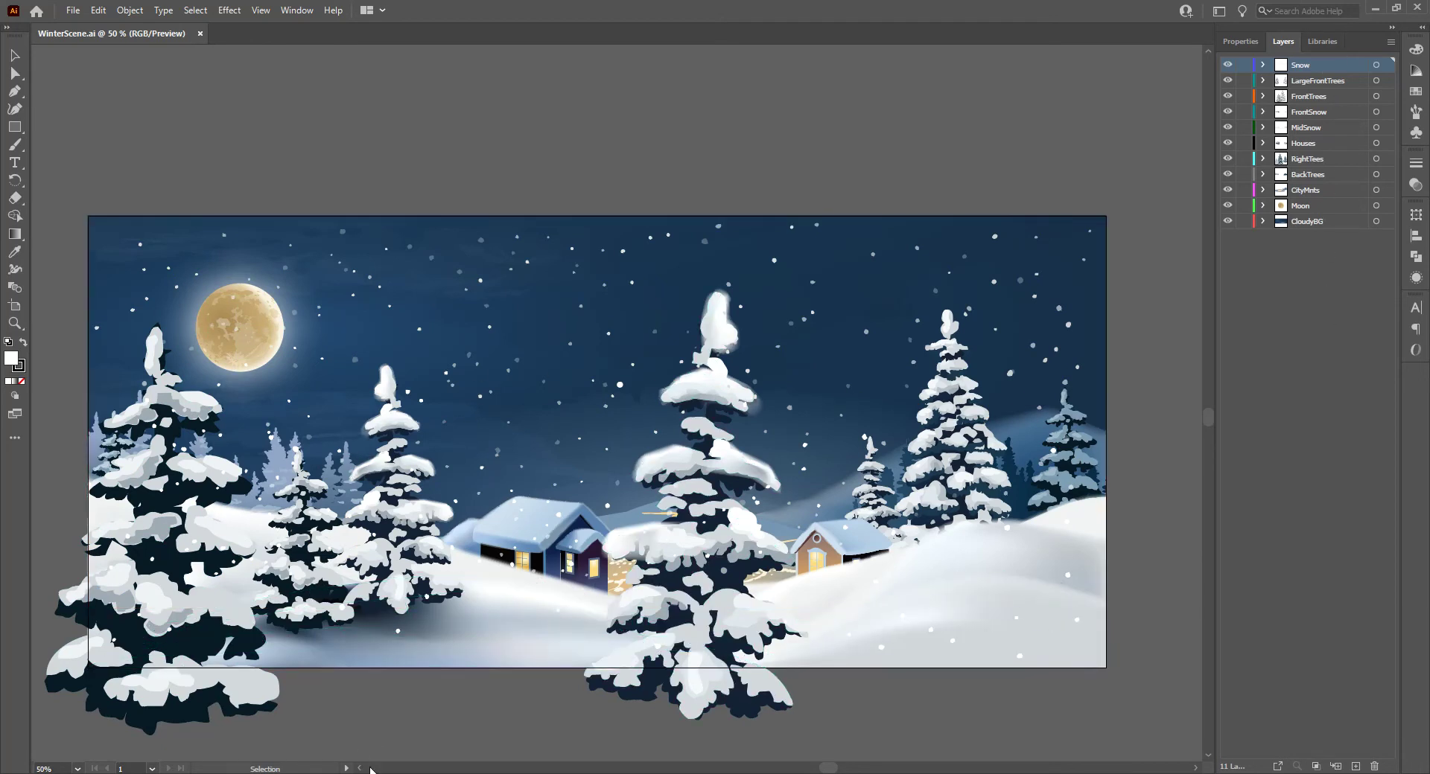
In After Effects, show the title/action safe guides and make all 11 WinterScene layers 3D
key("alt+Tab")
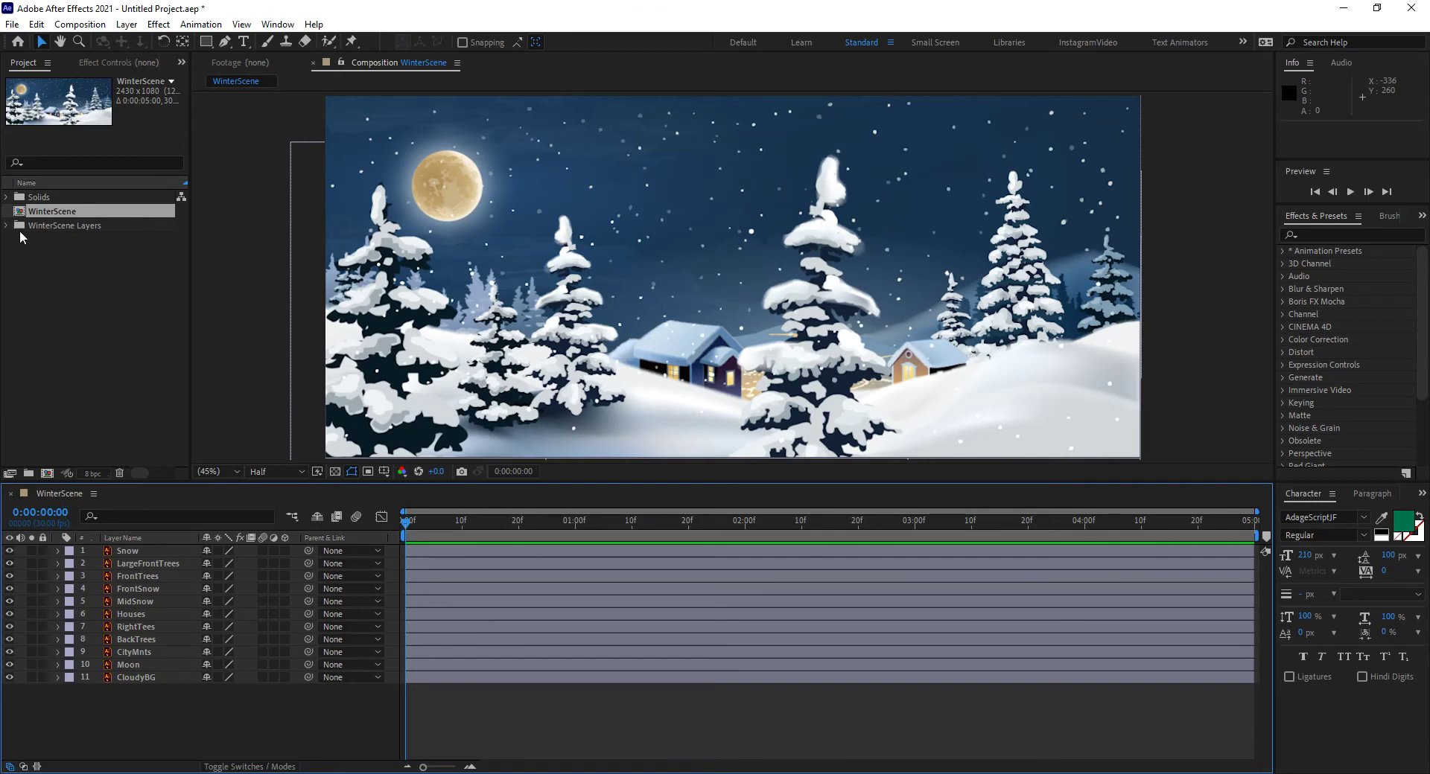
key("apostrophe")
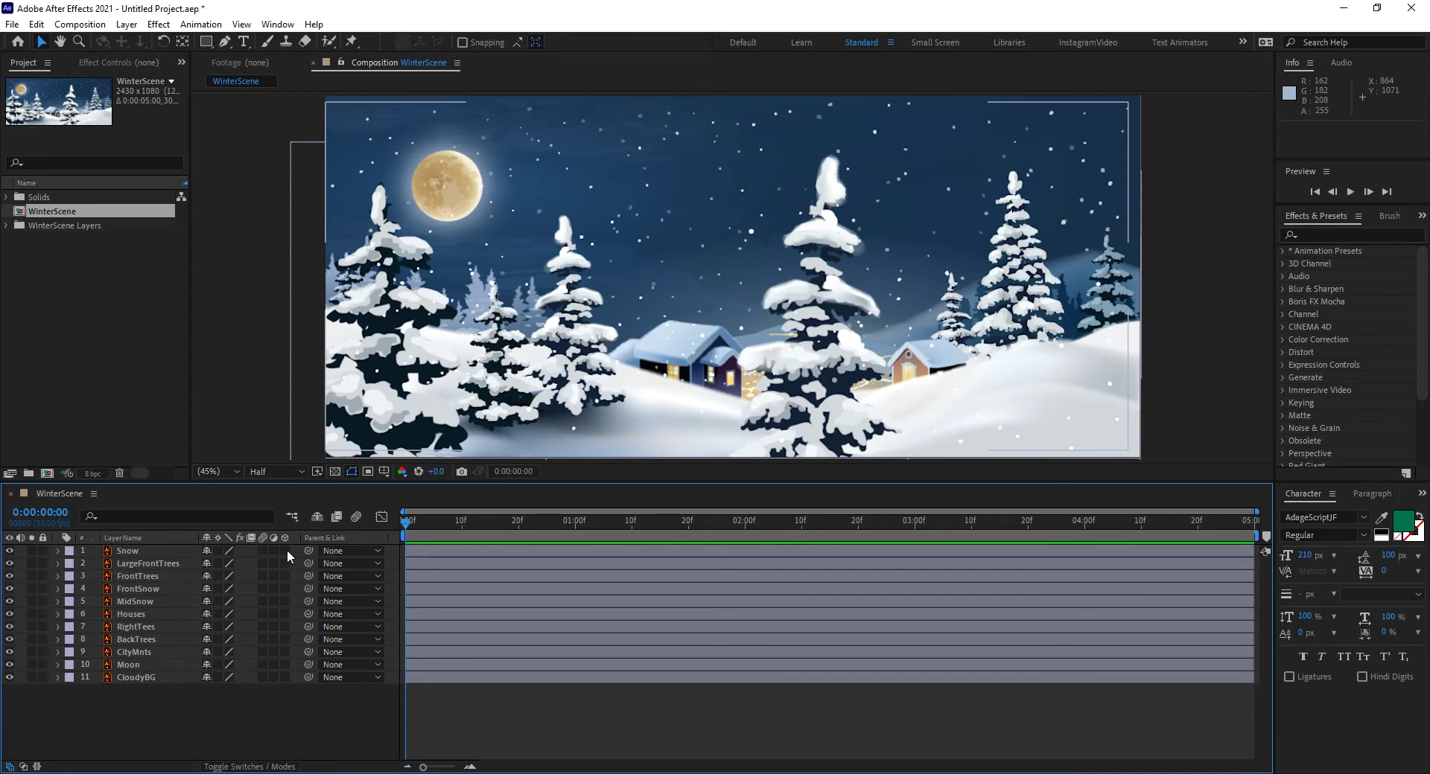
left_click_drag(287, 550, 284, 572)
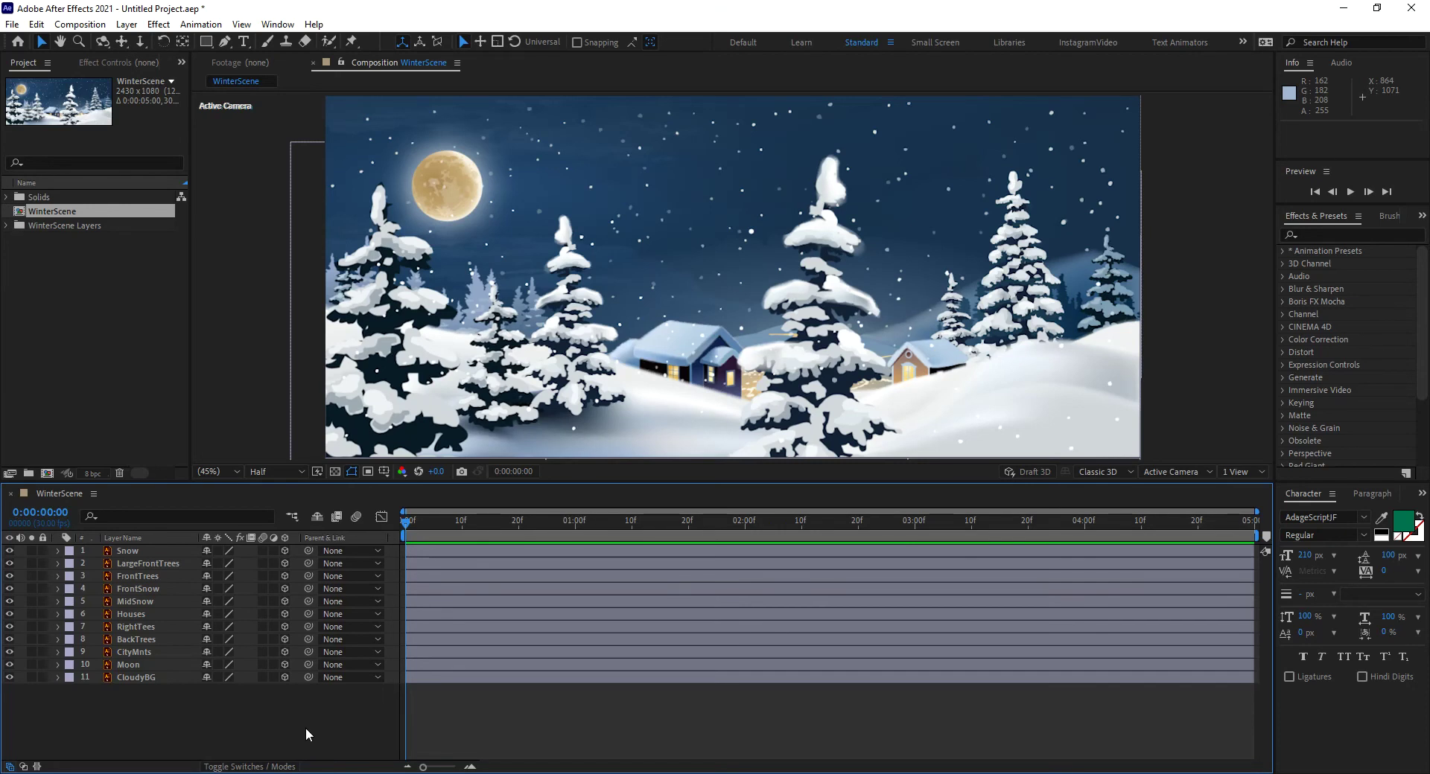
Start a new camera, then dismiss the 50mm Camera Settings dialog without adding one
key("ctrl+alt+shift+c")
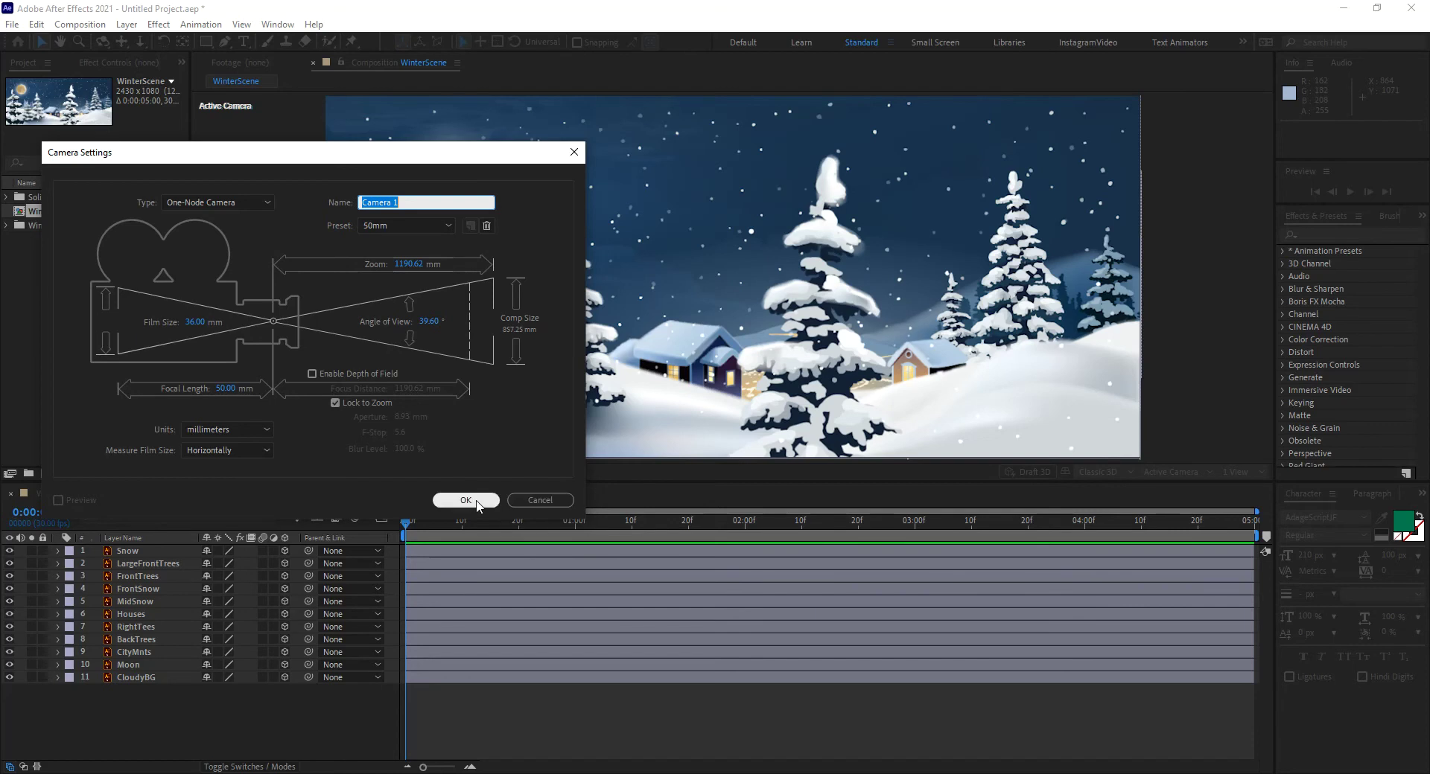
left_click(533, 500)
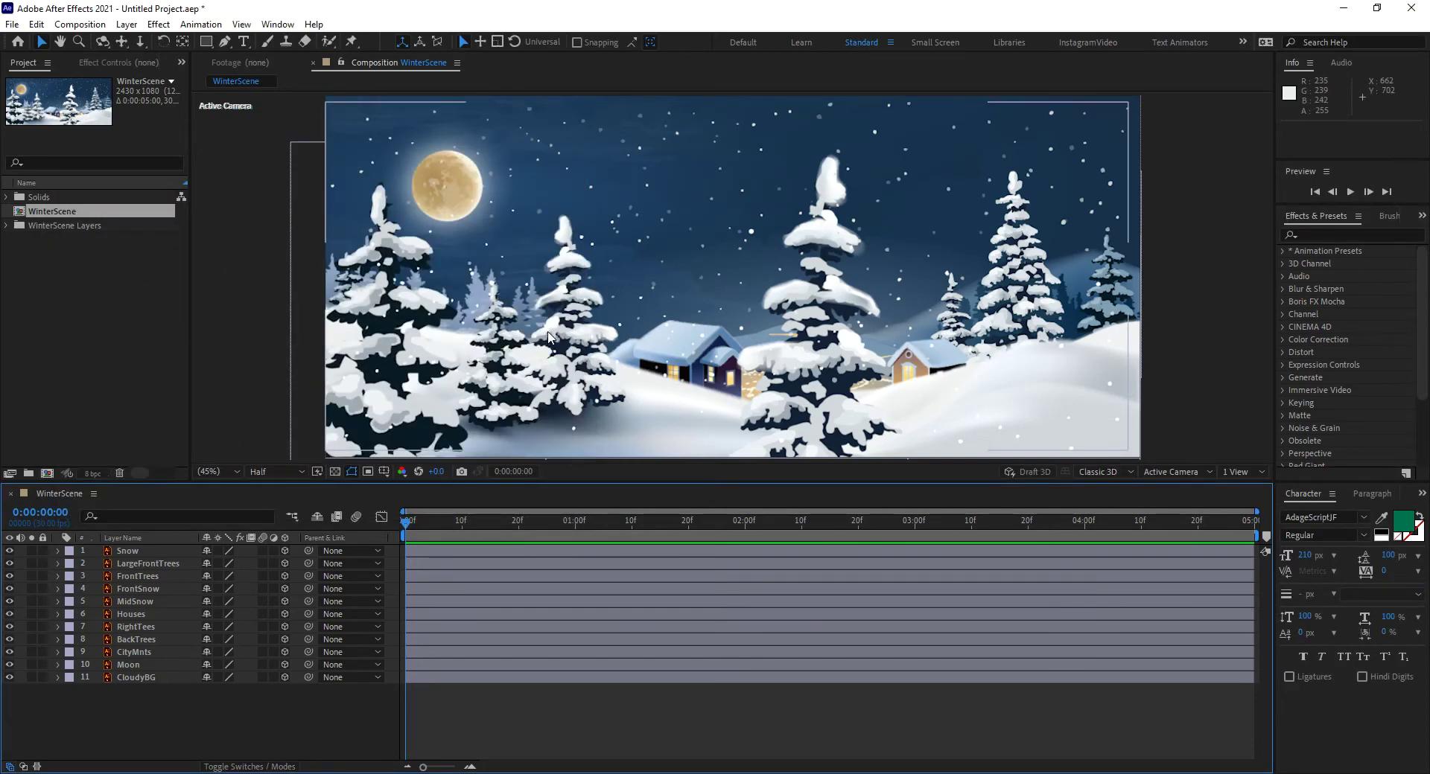
Change the WinterScene composition width to 1920 in Composition Settings, giving 1920 x 1080
key("ctrl+k")
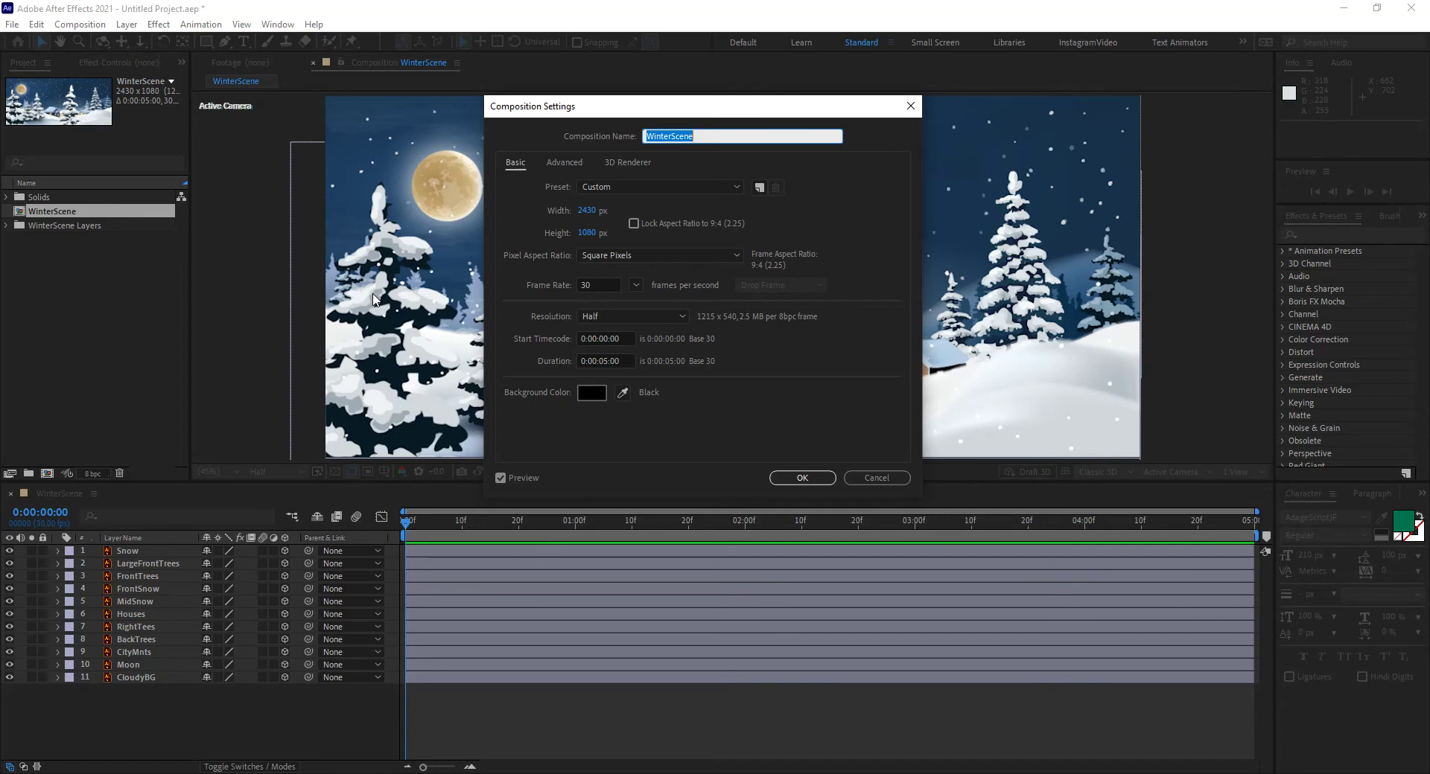
left_click(587, 211)
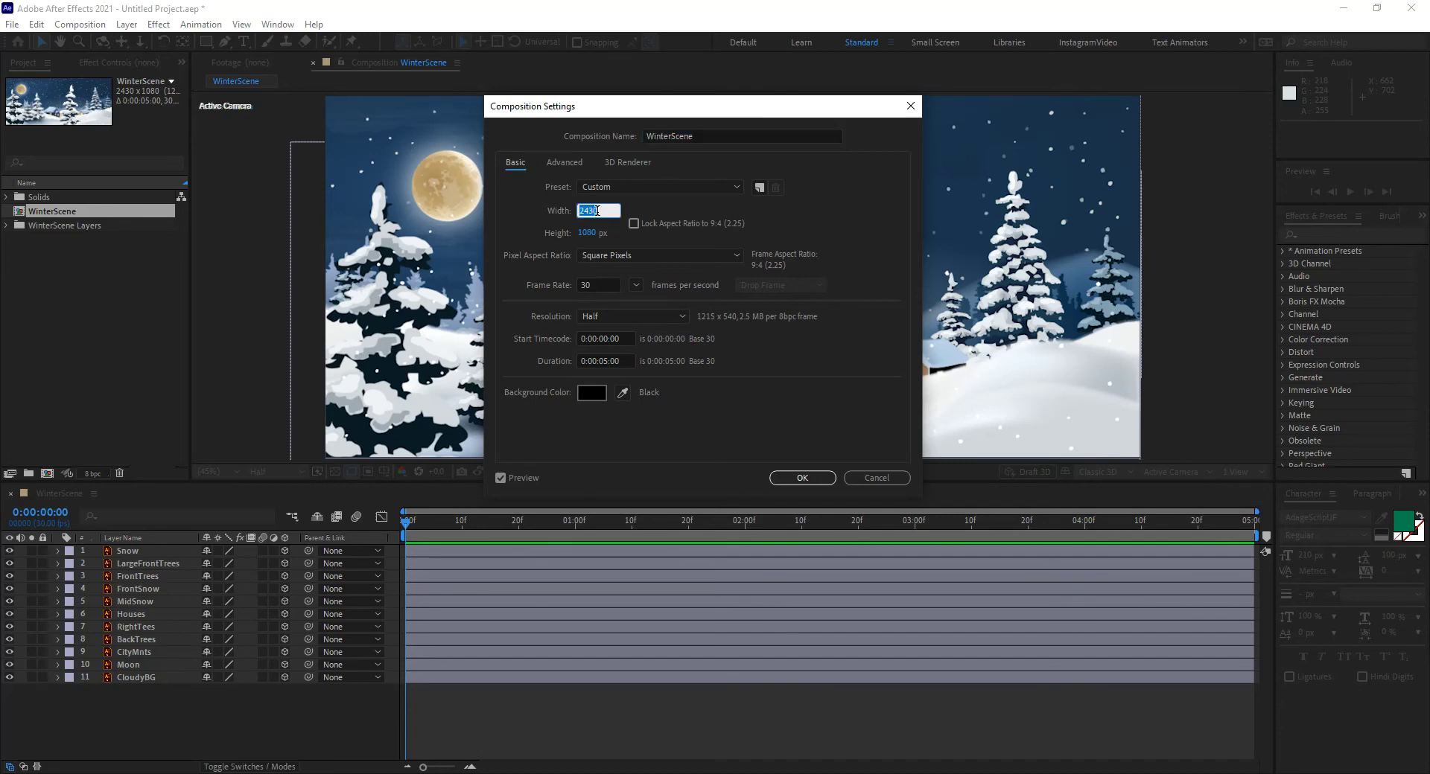
type("1920")
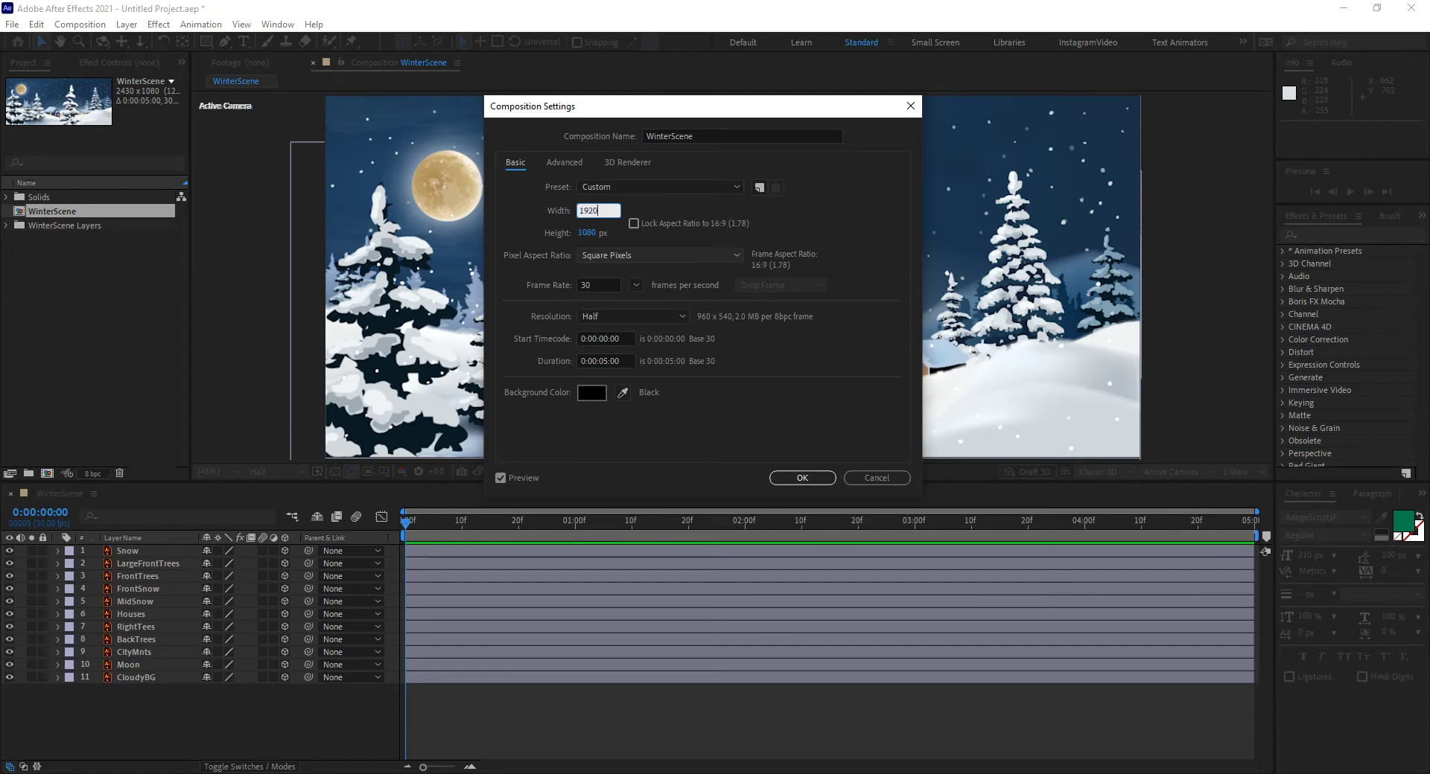
left_click(631, 240)
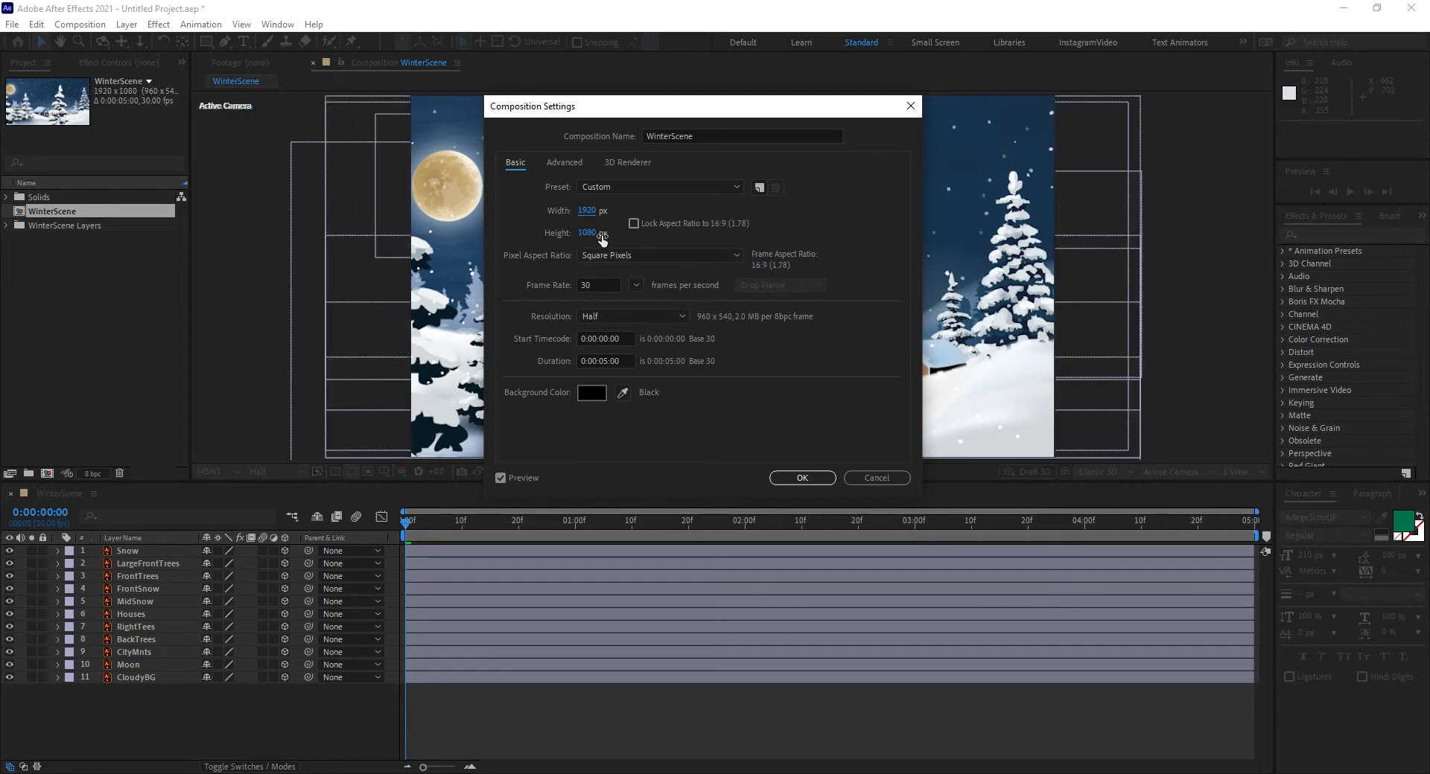
left_click(802, 477)
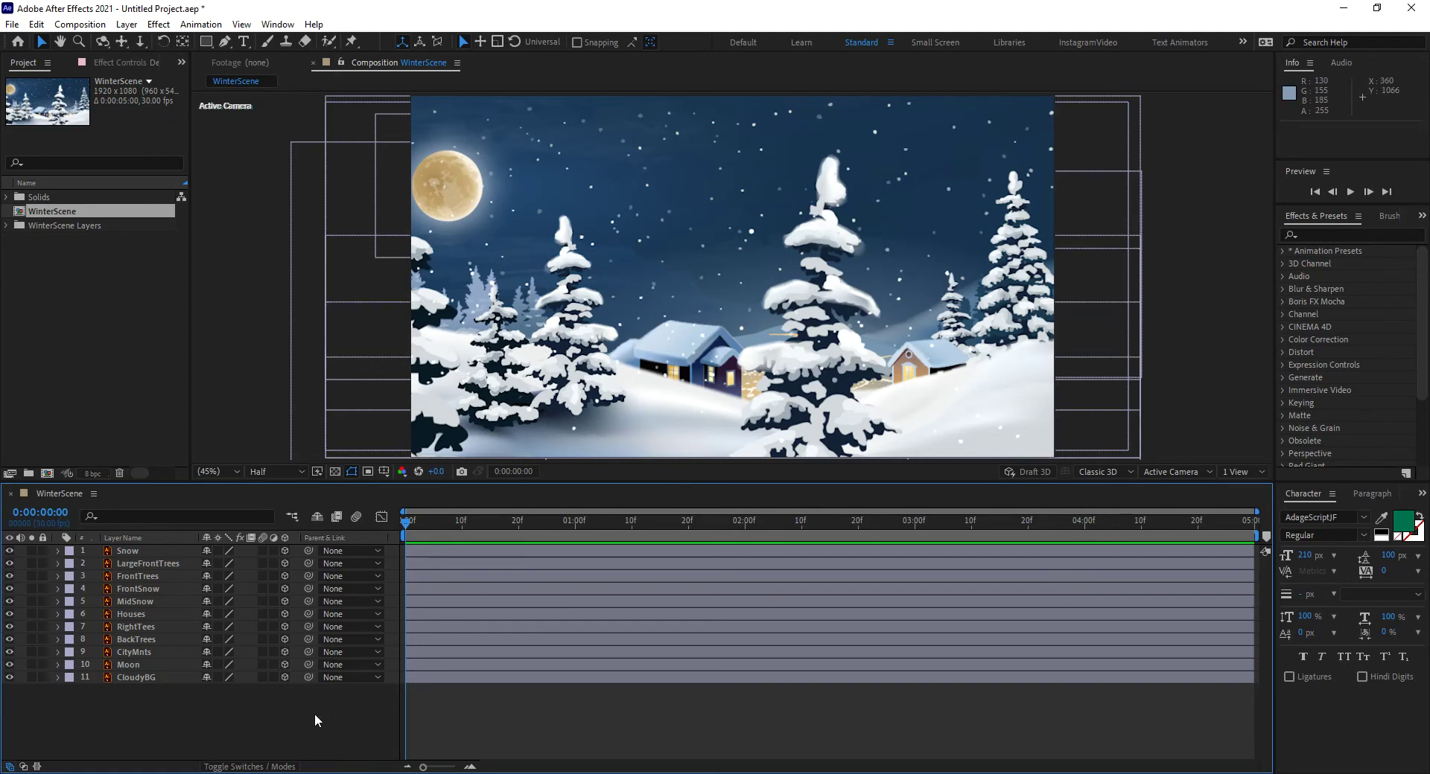
Create Camera 1 using the 50mm lens preset
key("ctrl+alt+shift+c")
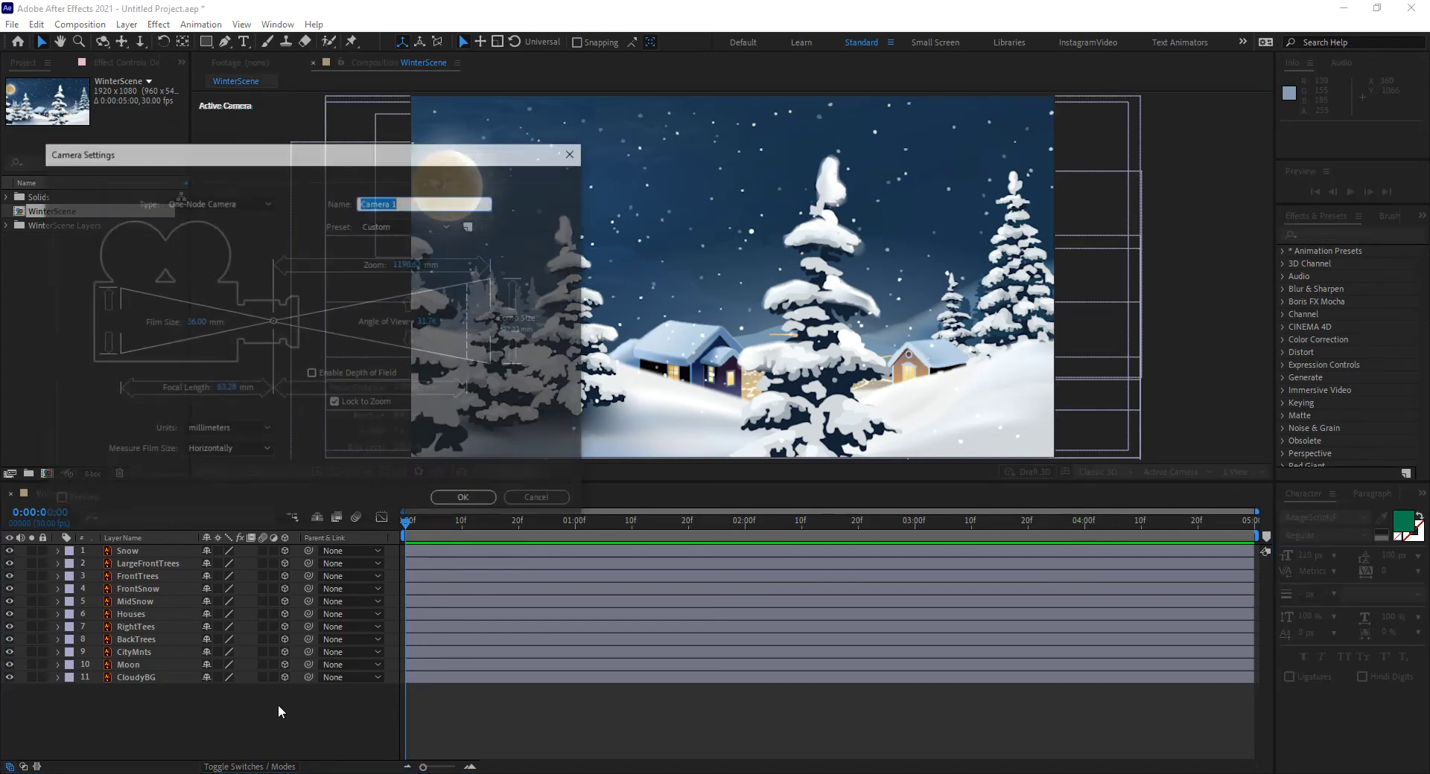
left_click(399, 225)
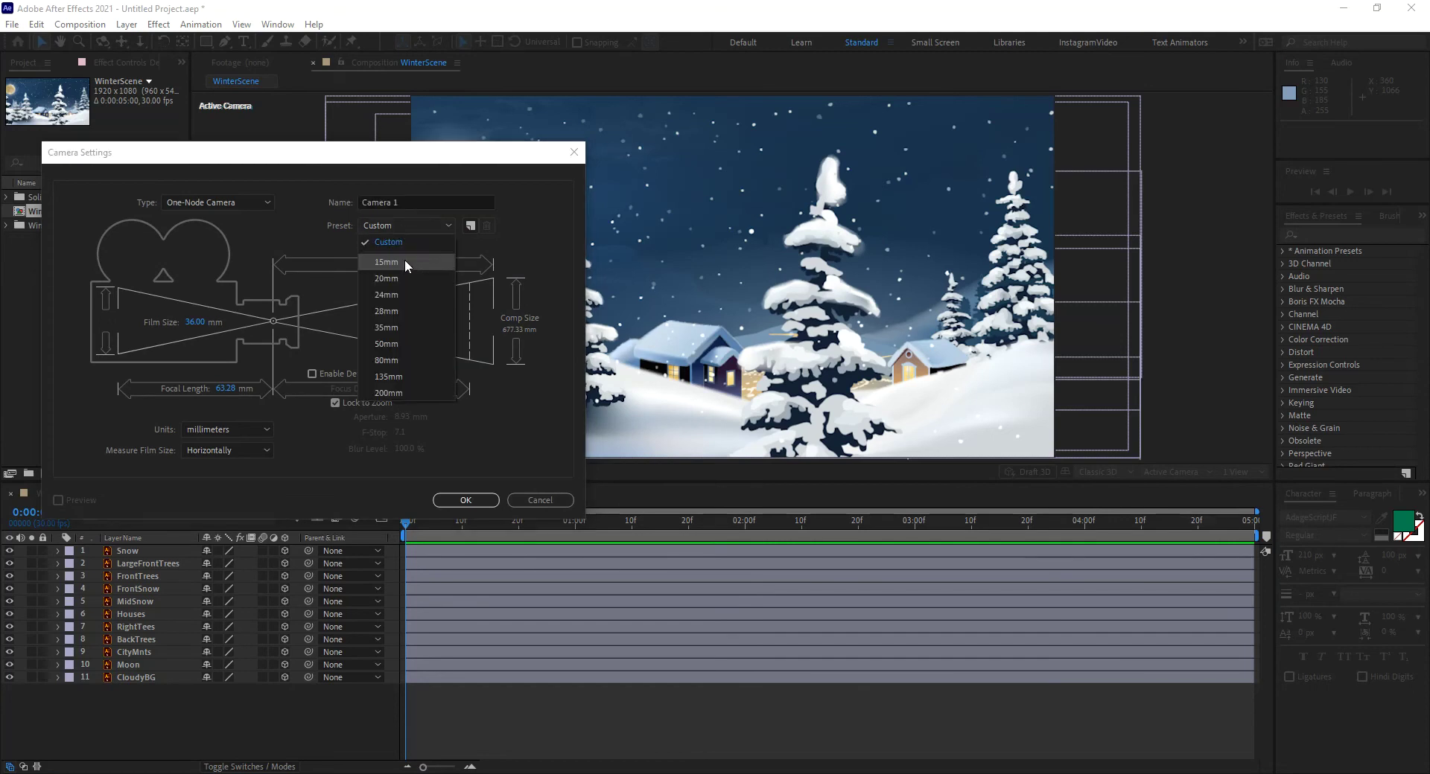
left_click(397, 345)
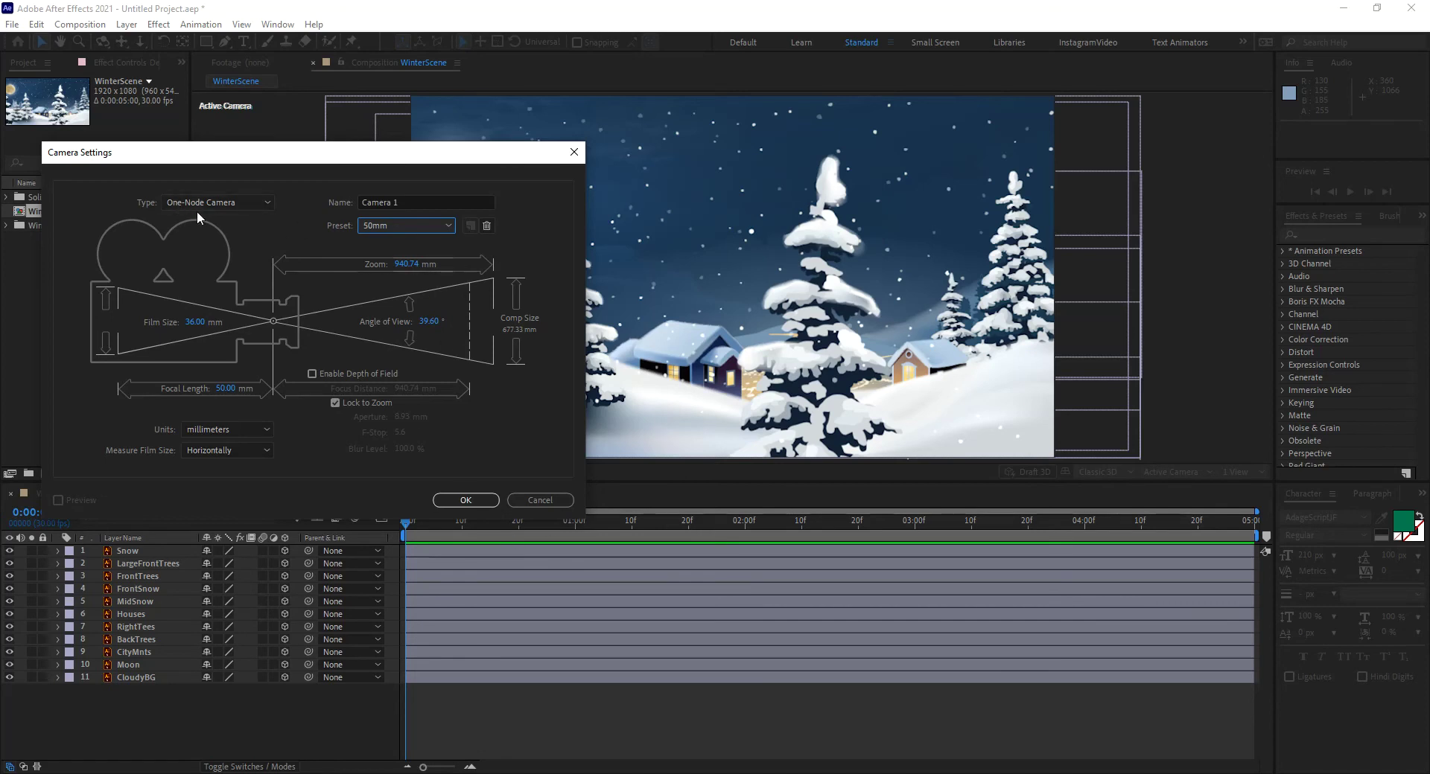
left_click(473, 503)
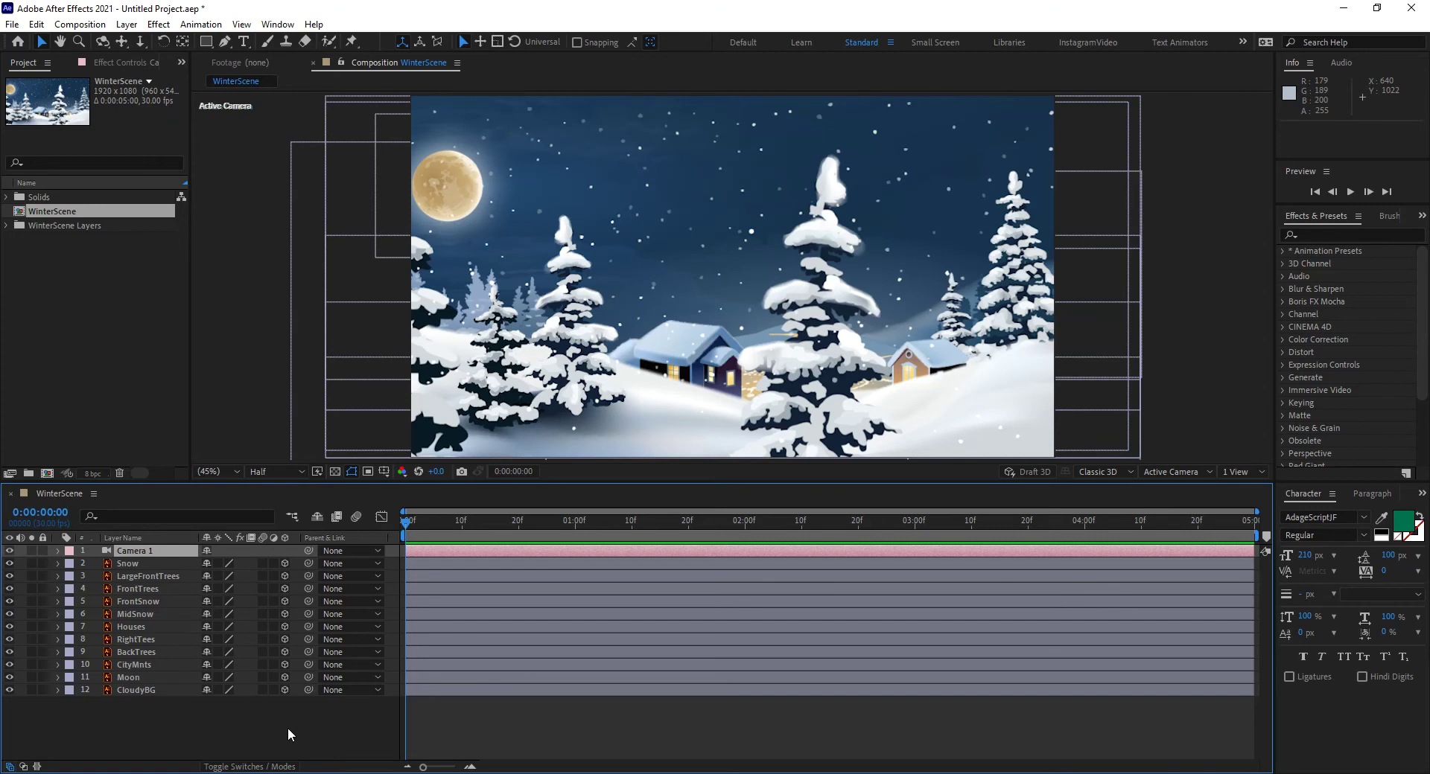
Add a new null layer and rename it 'Controller'
key("ctrl+alt+shift+y")
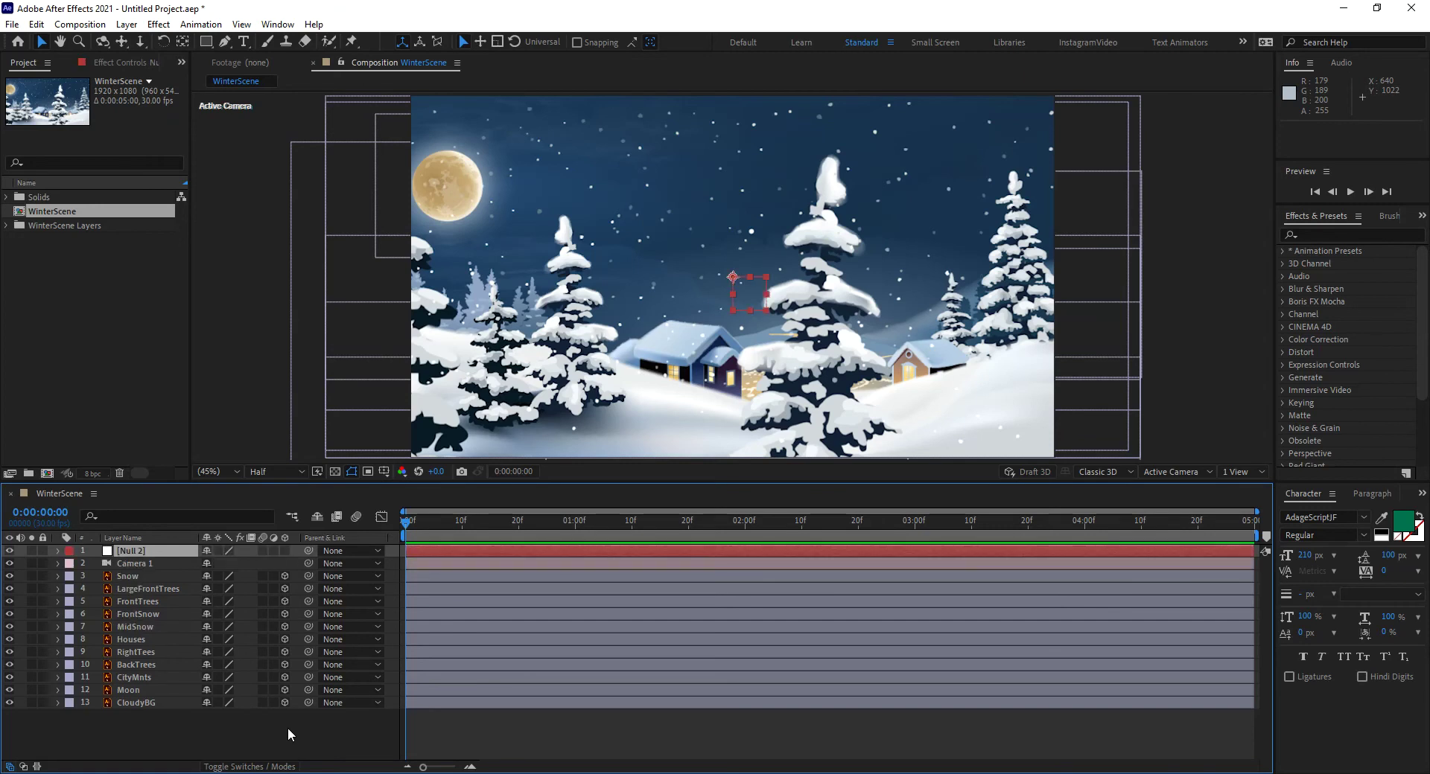
key("Return")
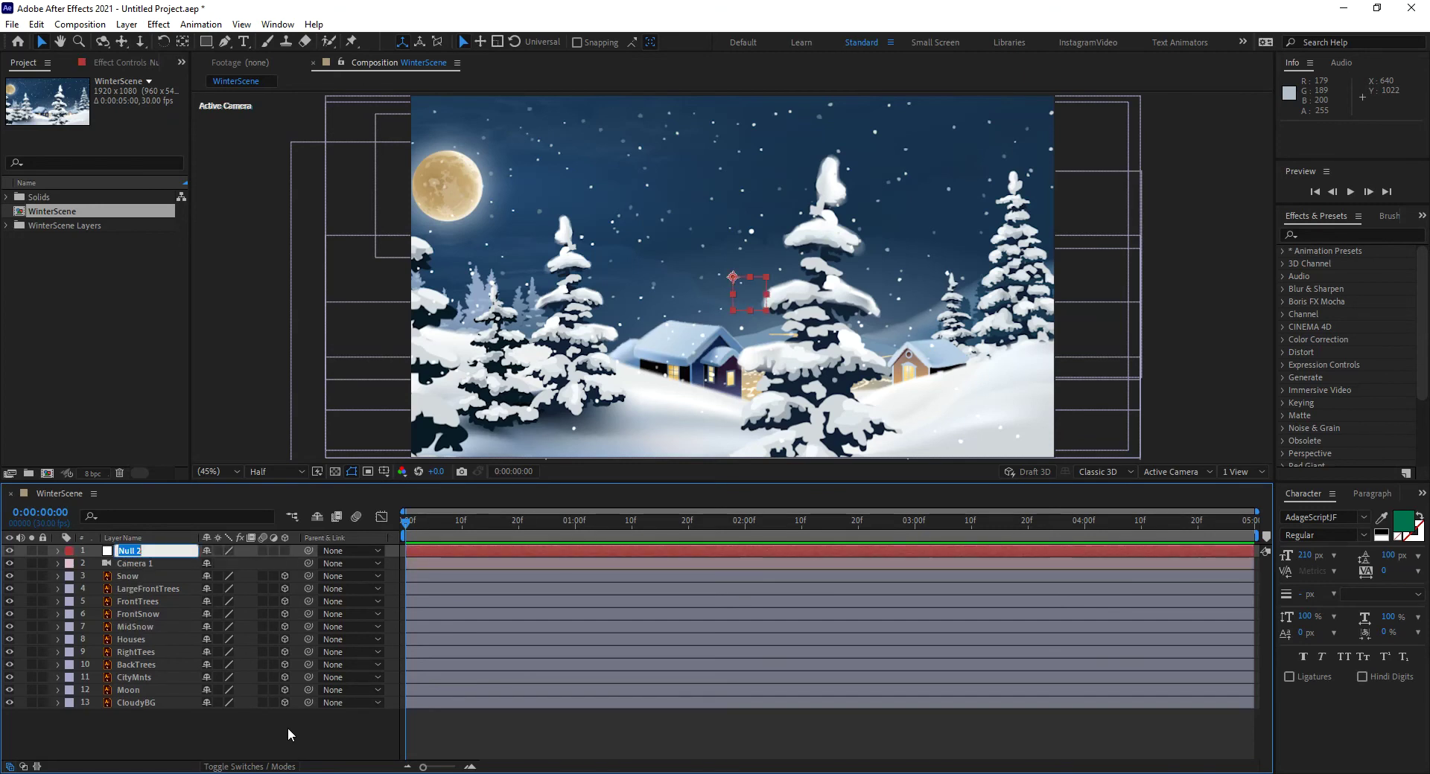
type("Controller")
key("Return")
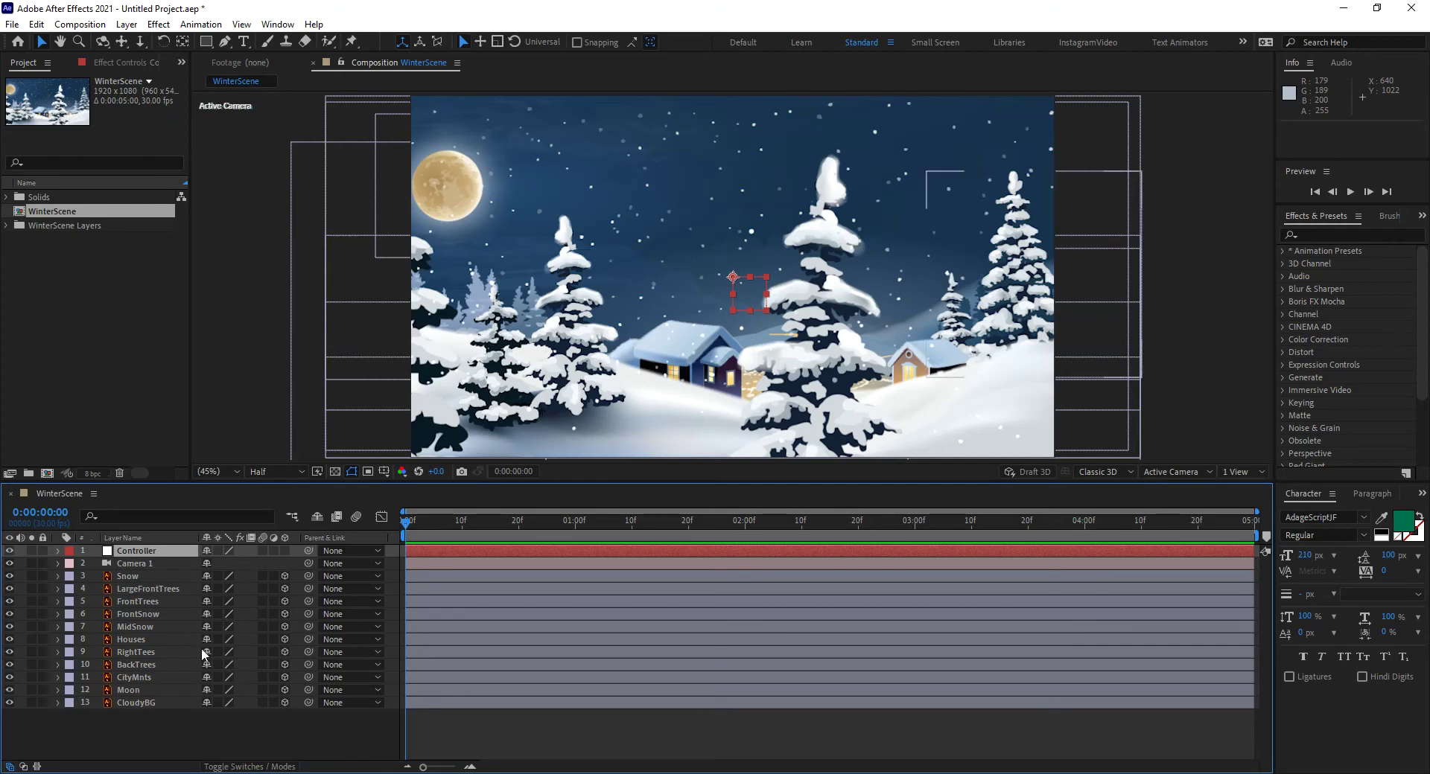
Make Controller 3D, parent it to Camera 1, and display both layers' Position values
left_click(286, 551)
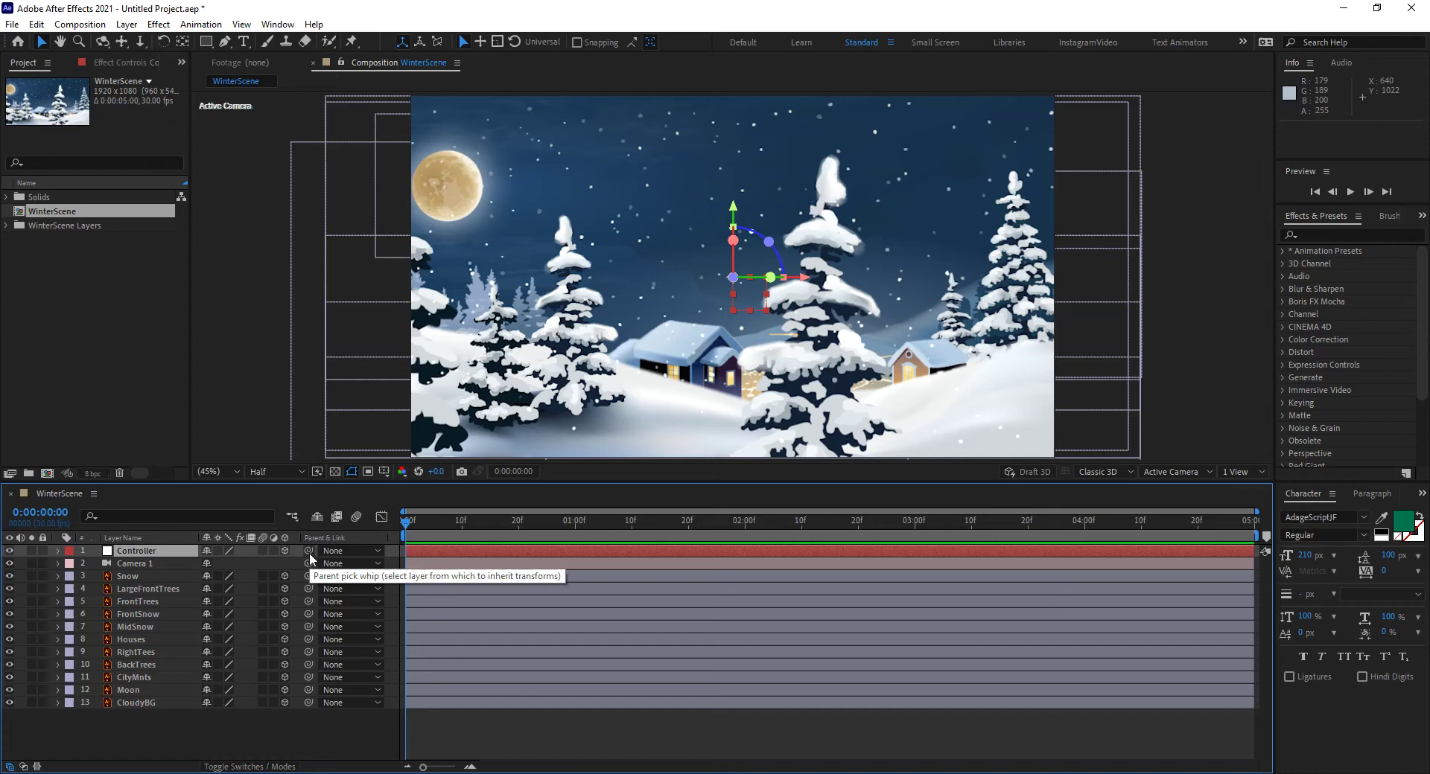
left_click_drag(310, 551, 141, 561)
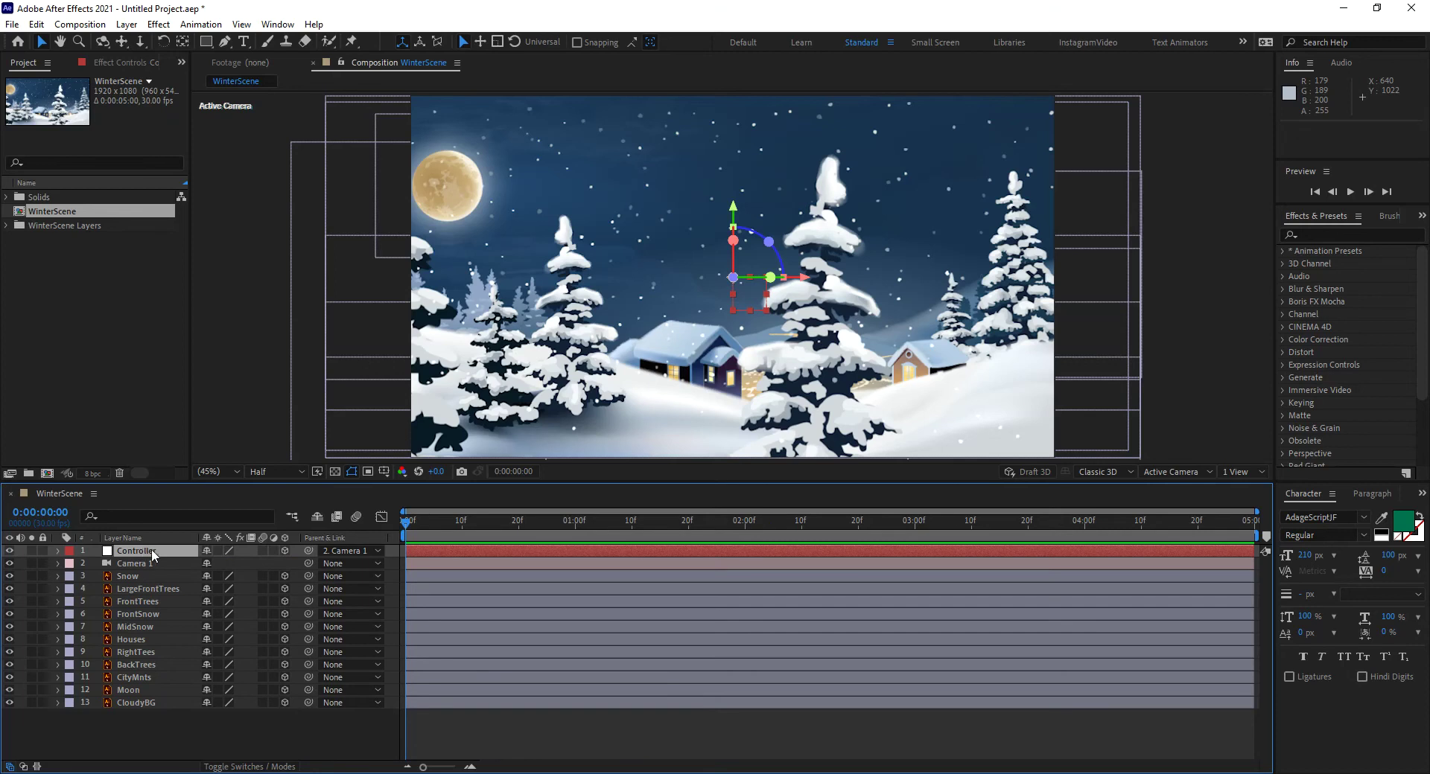
key("p")
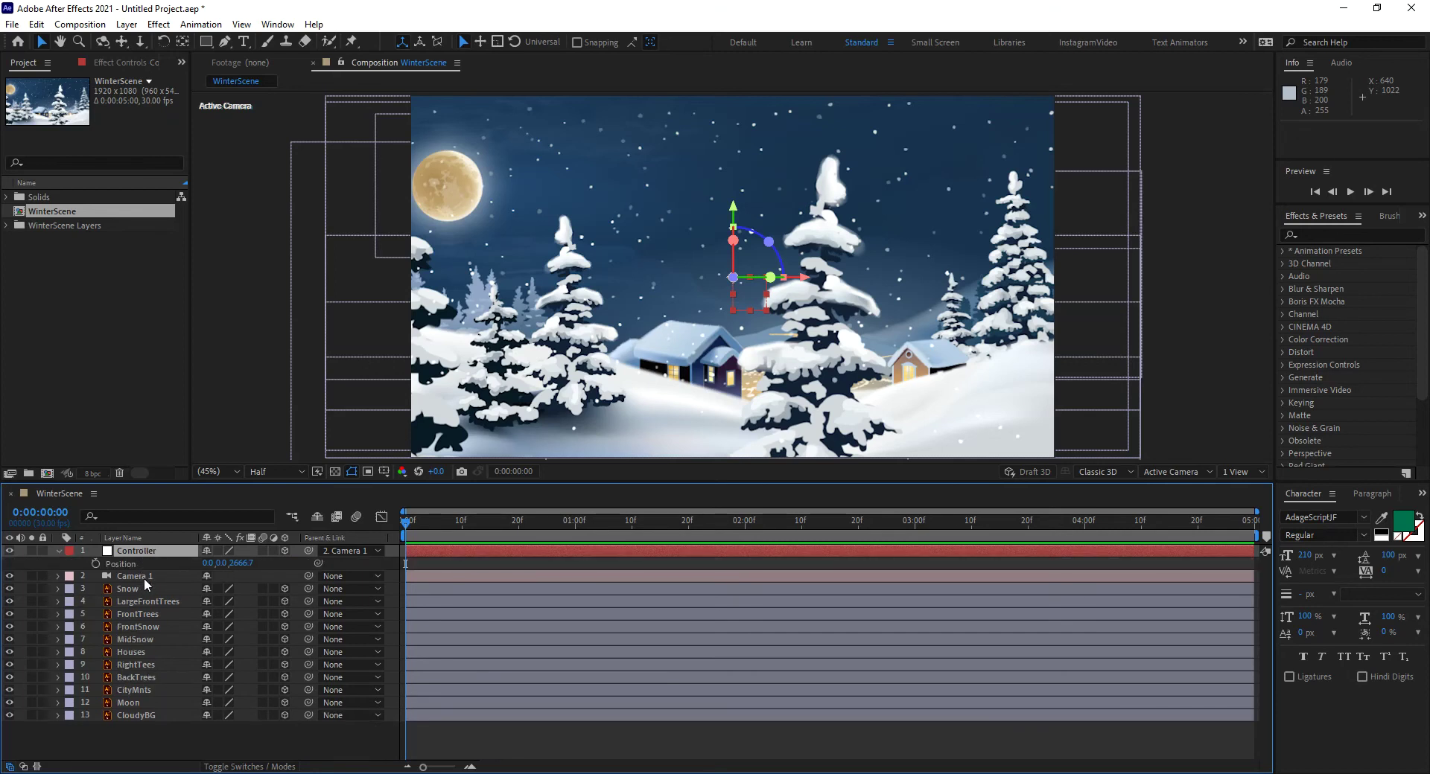
left_click(141, 576)
key("p")
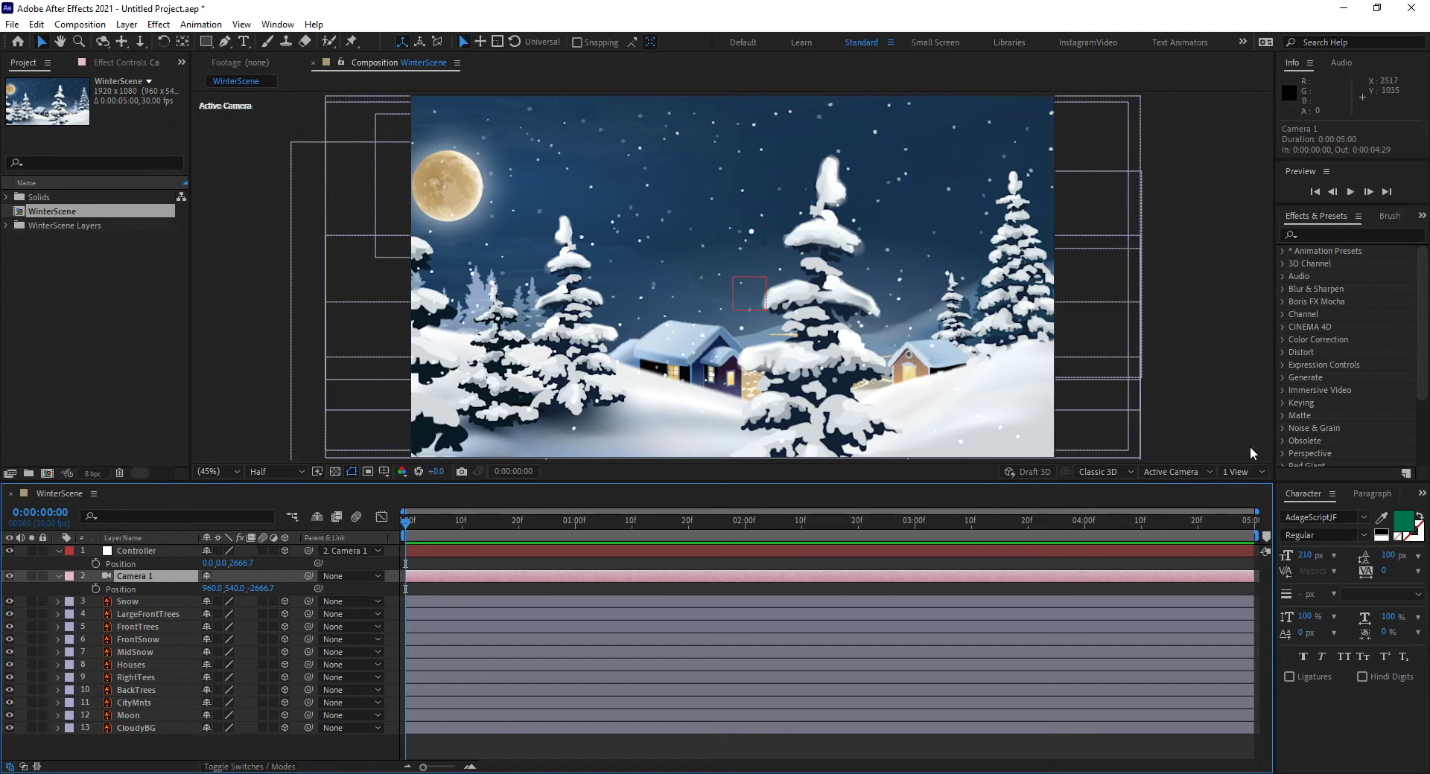
Switch to a two-view layout with the left viewer on Top beside Active Camera
left_click(1253, 472)
left_click(1241, 509)
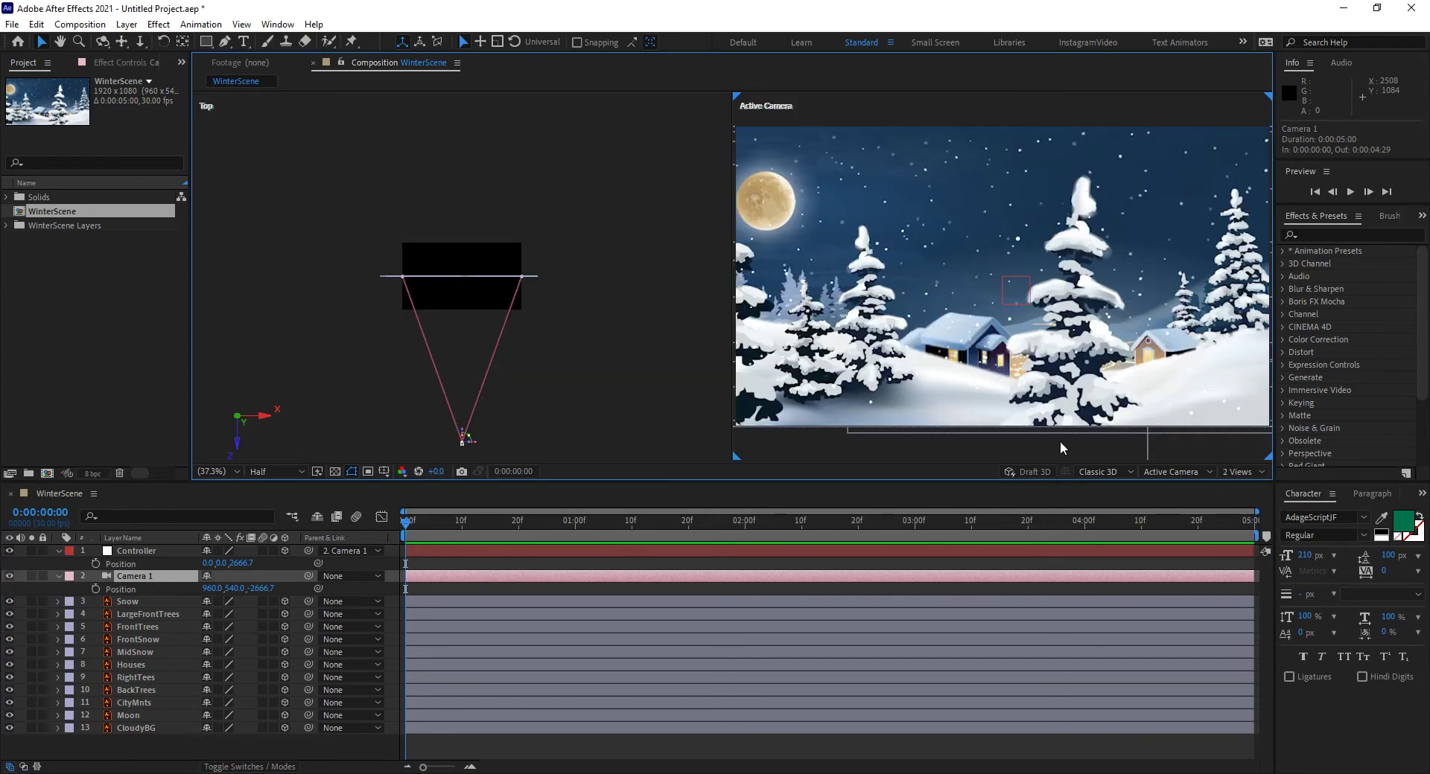
left_click(299, 160)
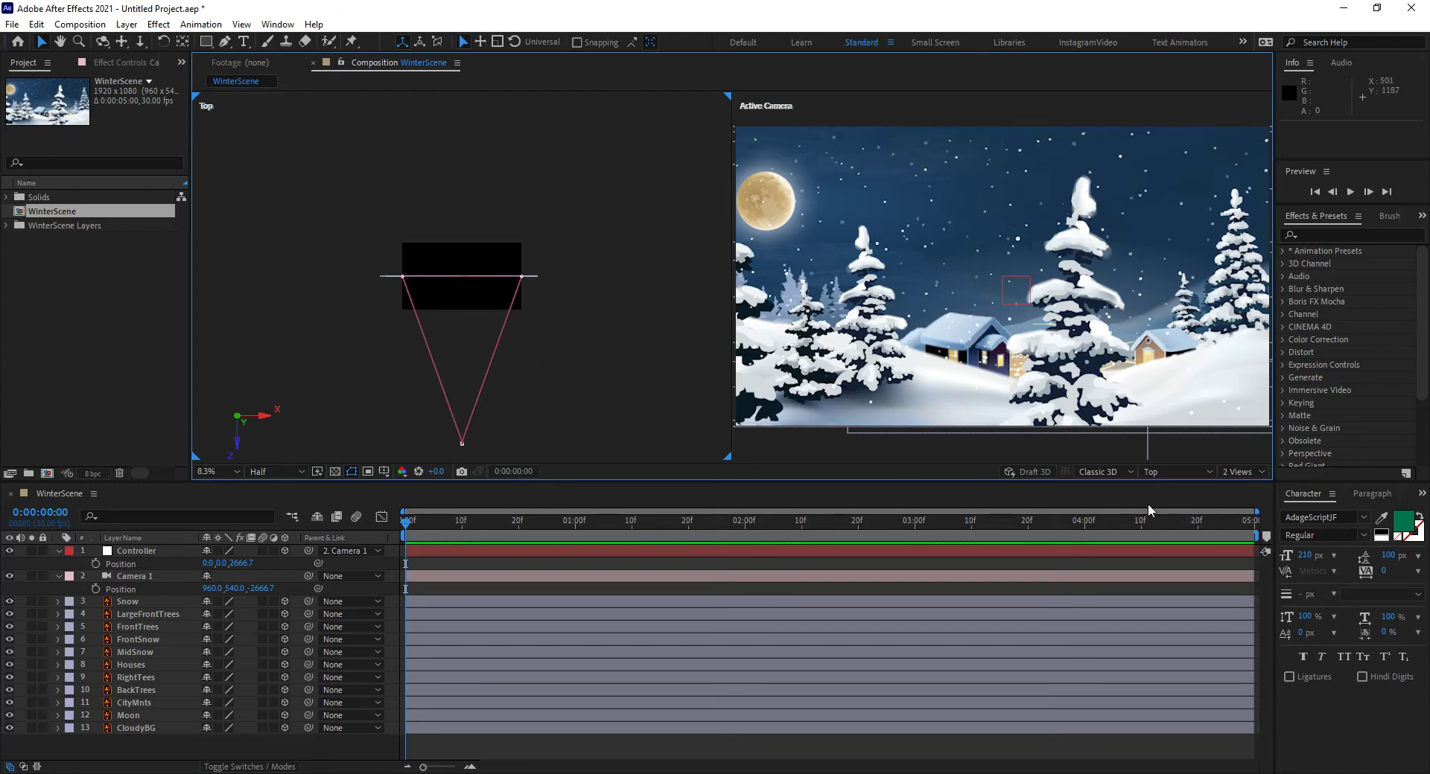
left_click(1174, 472)
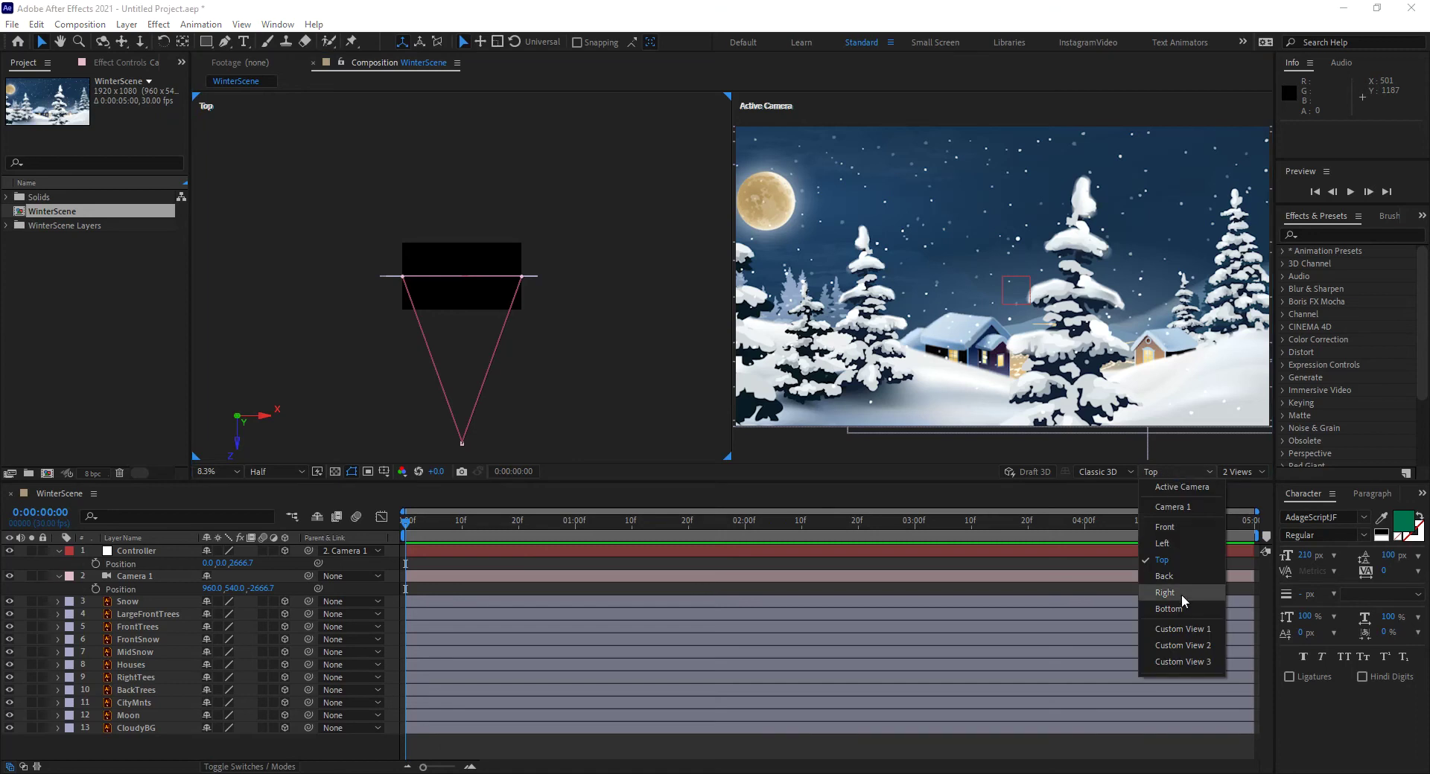
left_click(1169, 562)
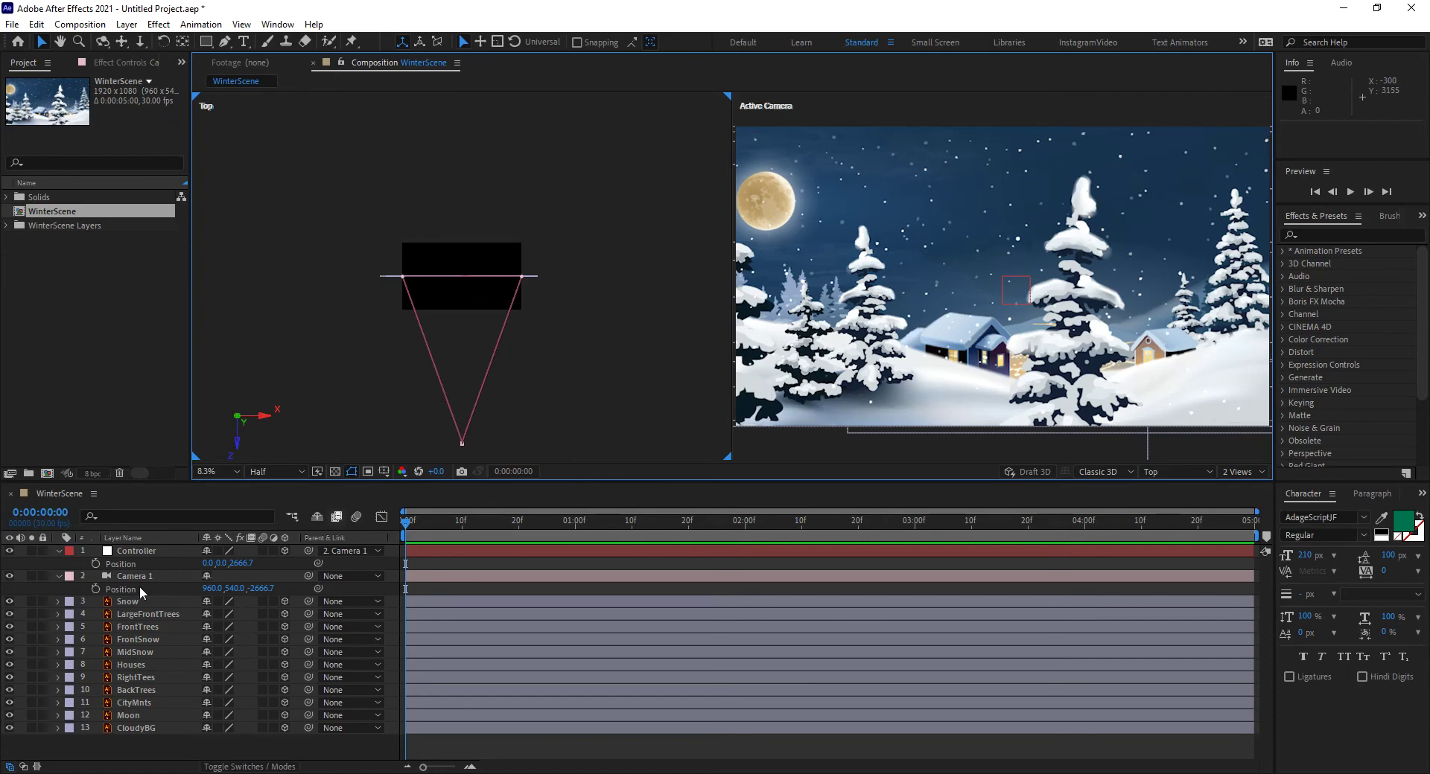
Set the Controller's Z position to 0, then change its parent from Camera 1 to None
left_click(137, 549)
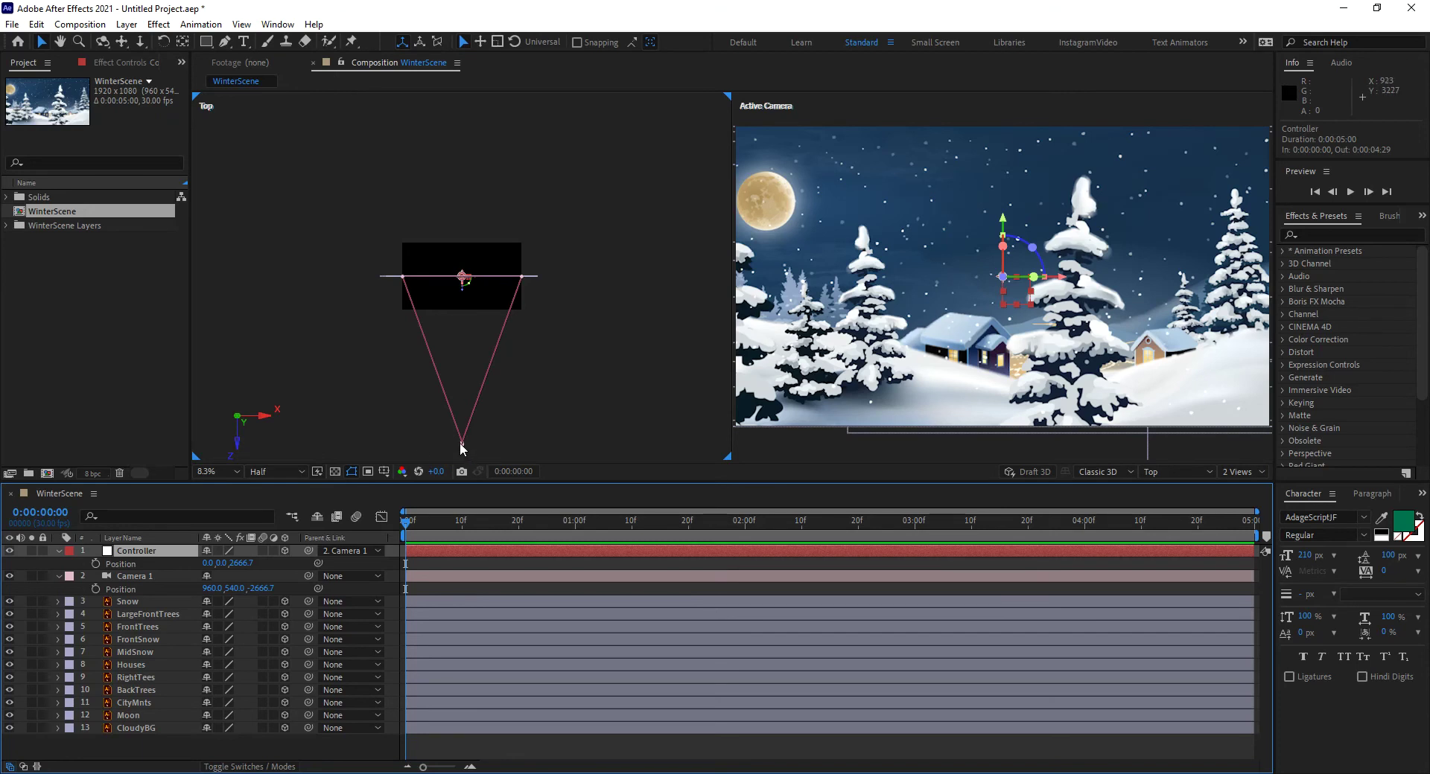
left_click(244, 564)
left_click(244, 564)
type("0")
key("Return")
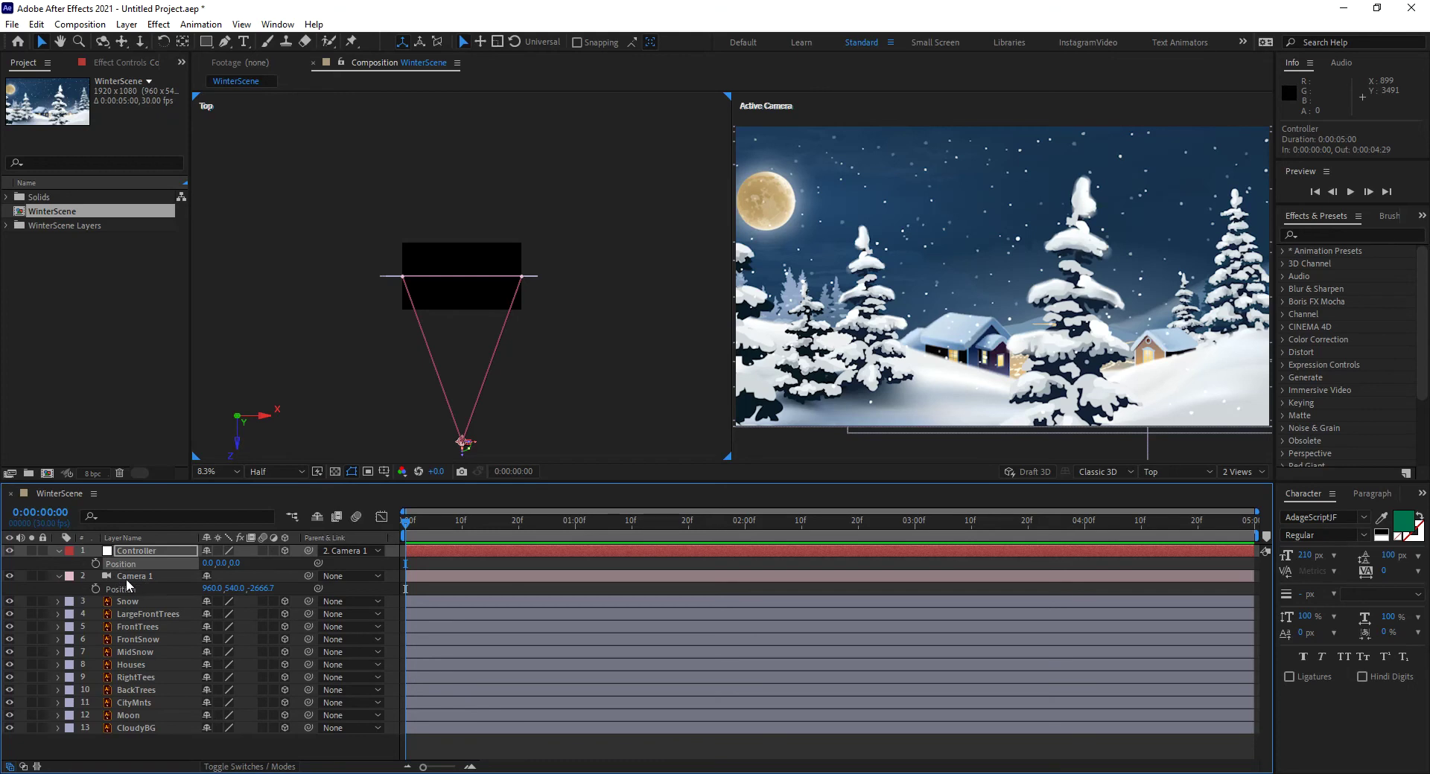
left_click(348, 551)
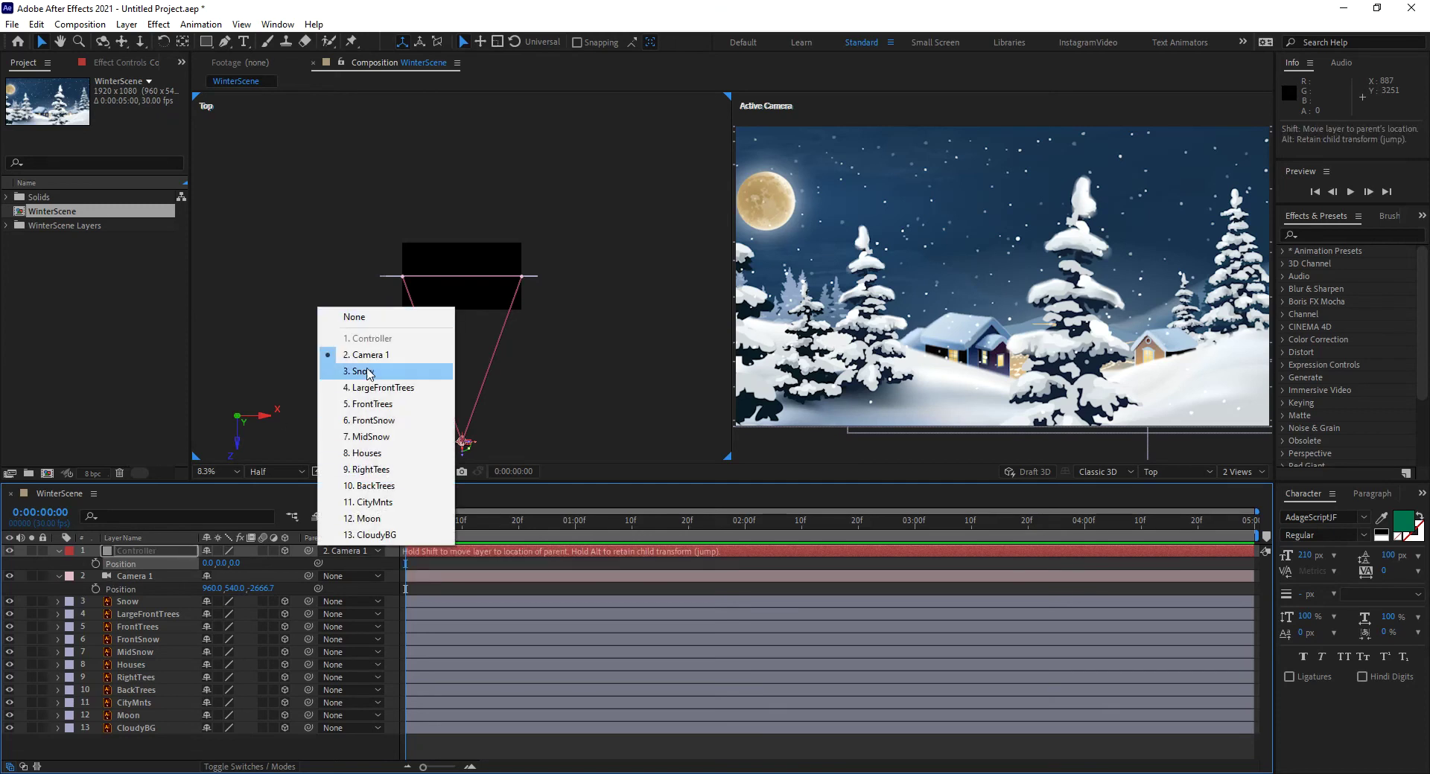
left_click(371, 318)
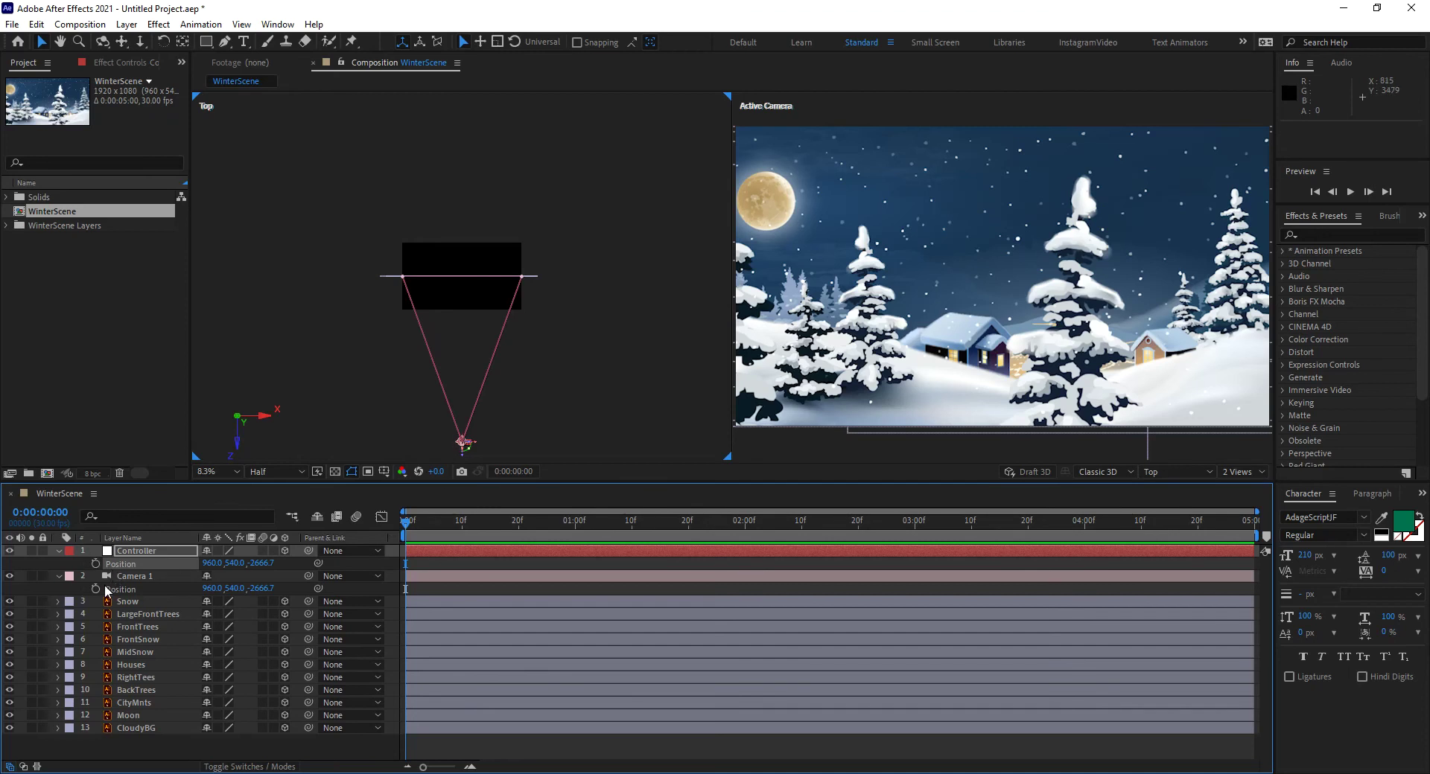
Collapse the revealed Position properties on the Controller and Camera 1 layers
left_click(134, 551)
key("p")
left_click(135, 563)
key("p")
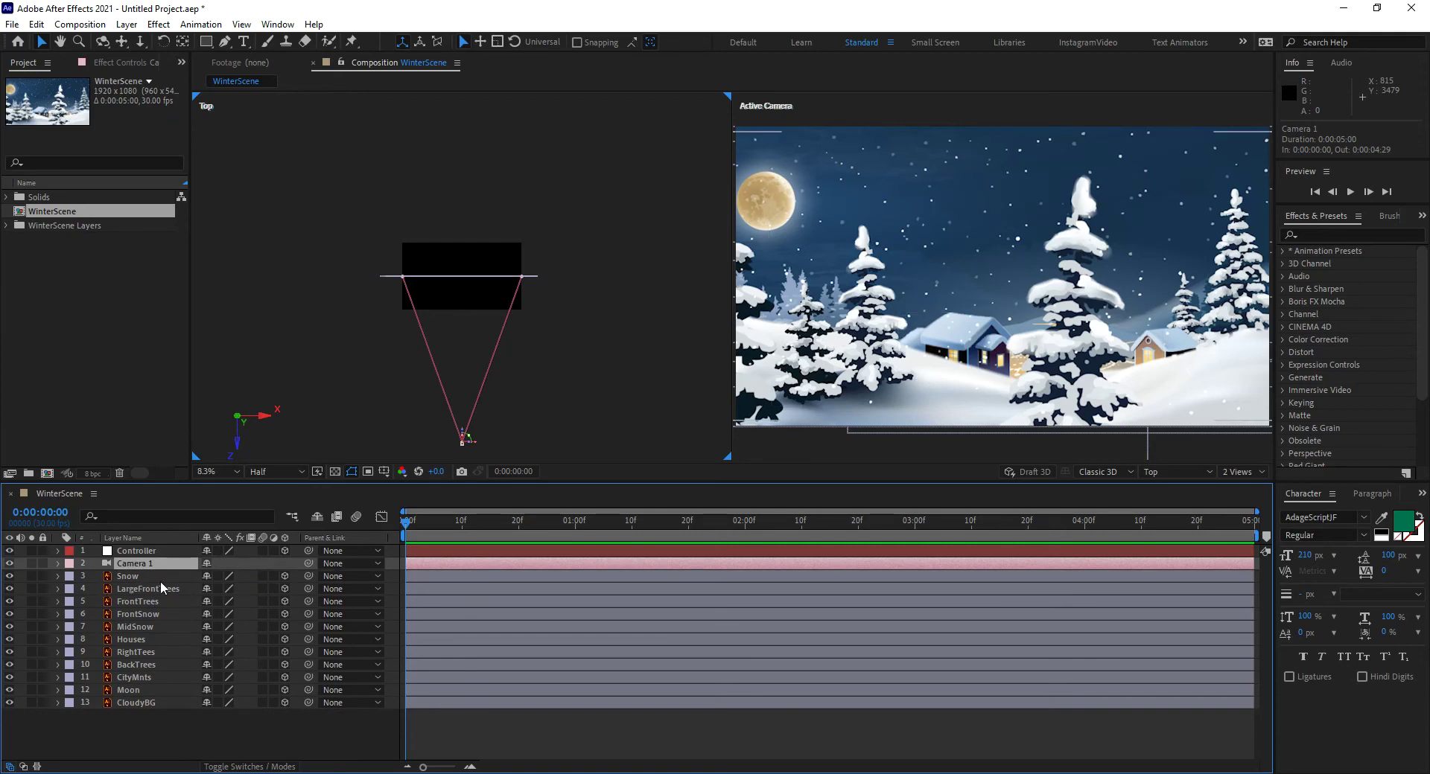
Parent the eleven layers from Snow through CloudyBG to the Controller null
left_click(149, 577)
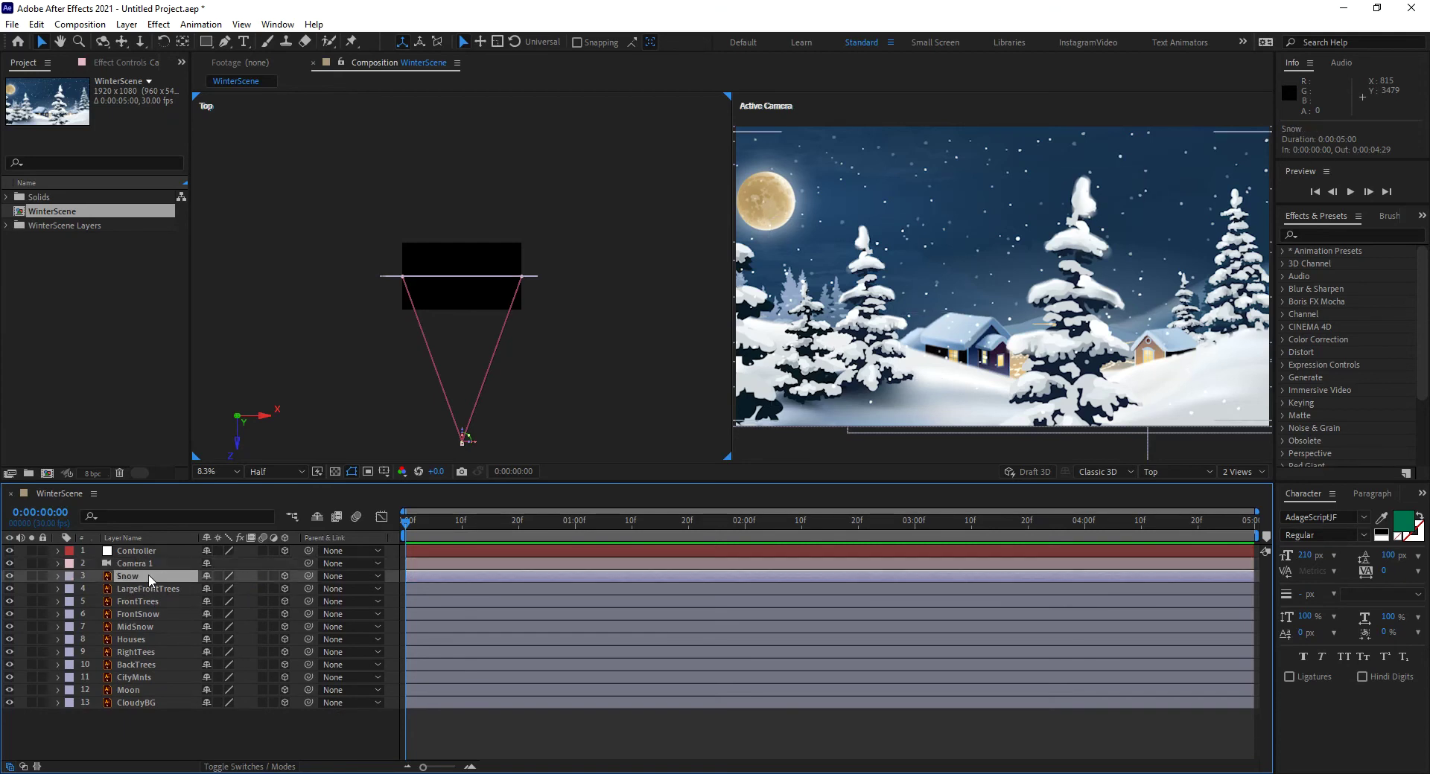
left_click(164, 704, "shift")
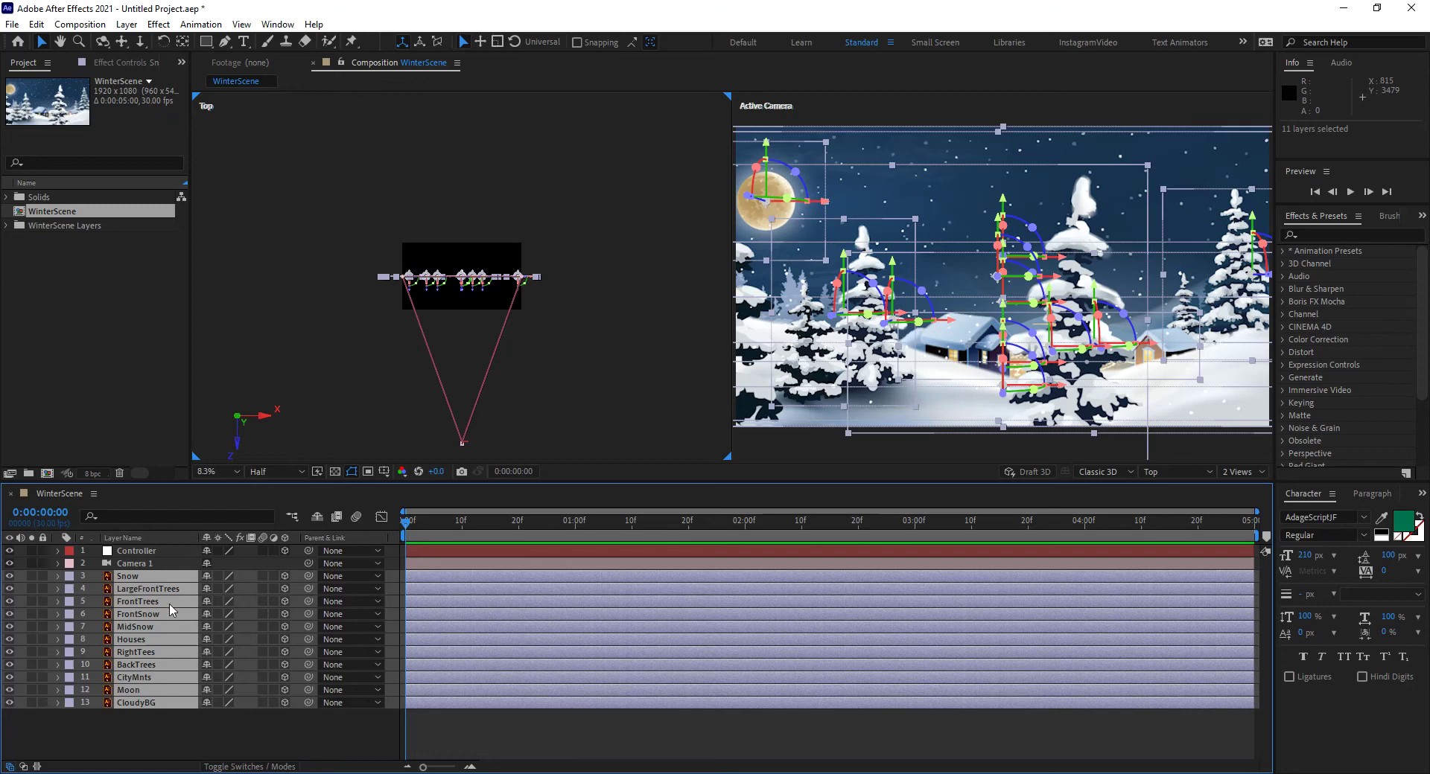
left_click(363, 576)
left_click(354, 362)
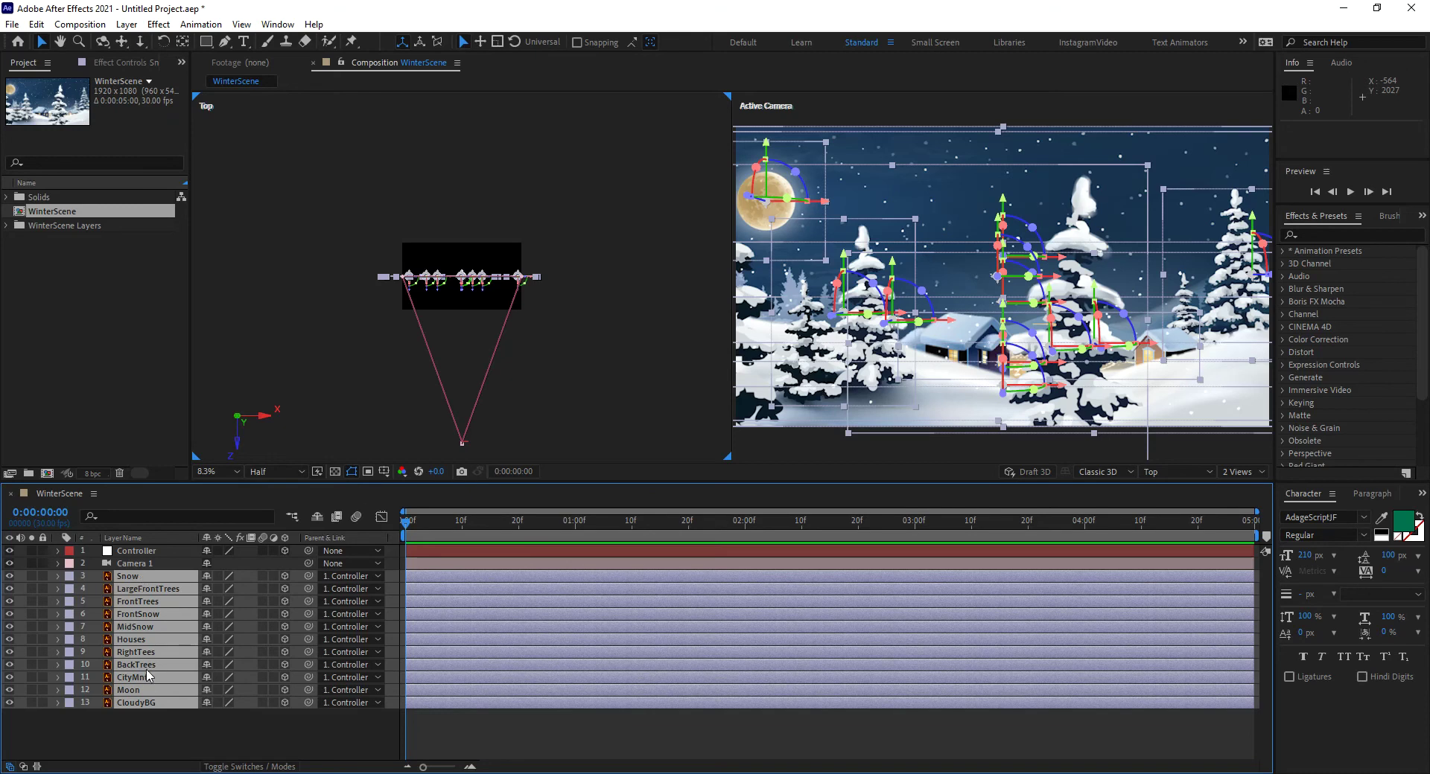
Select only the Controller null and show its Scale, reading 100% on all axes
left_click(128, 552)
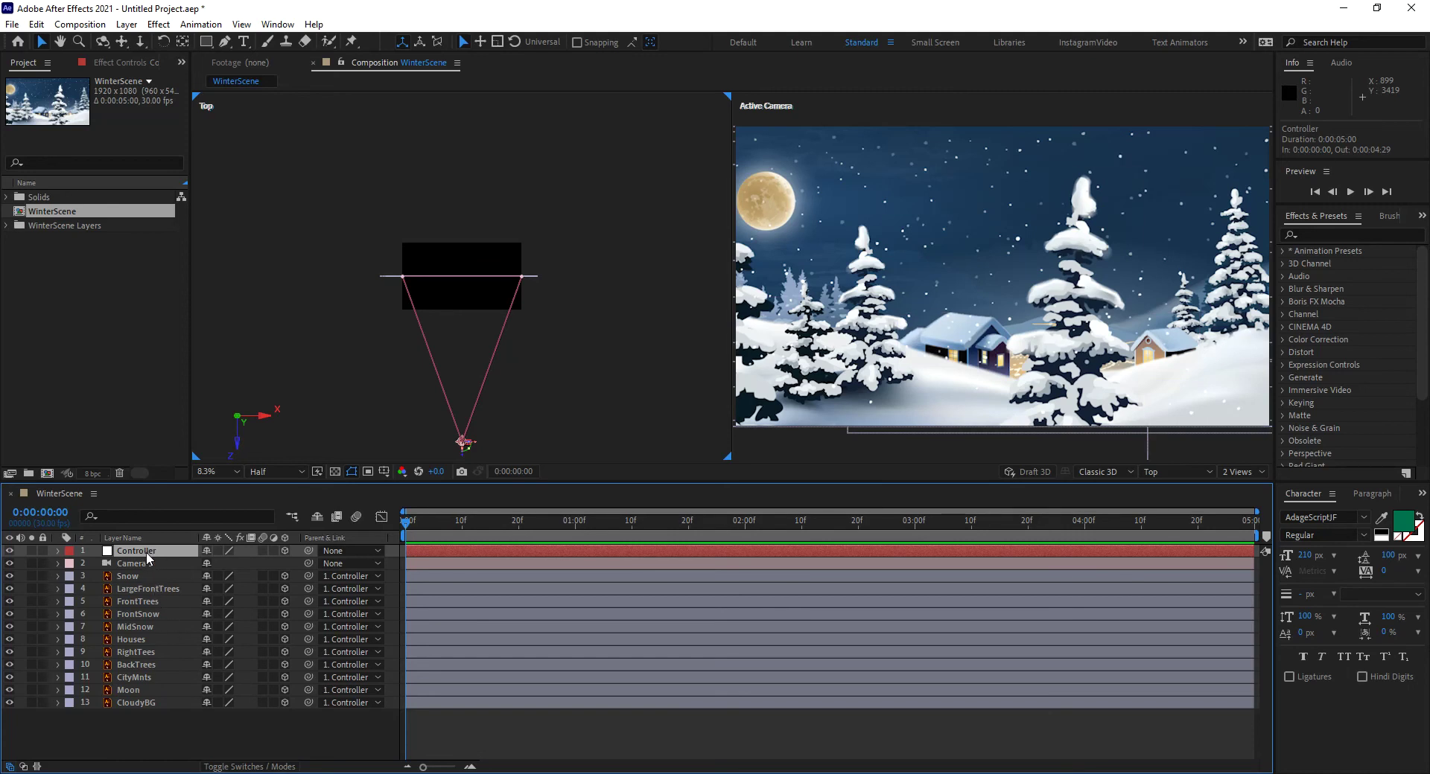
key("s")
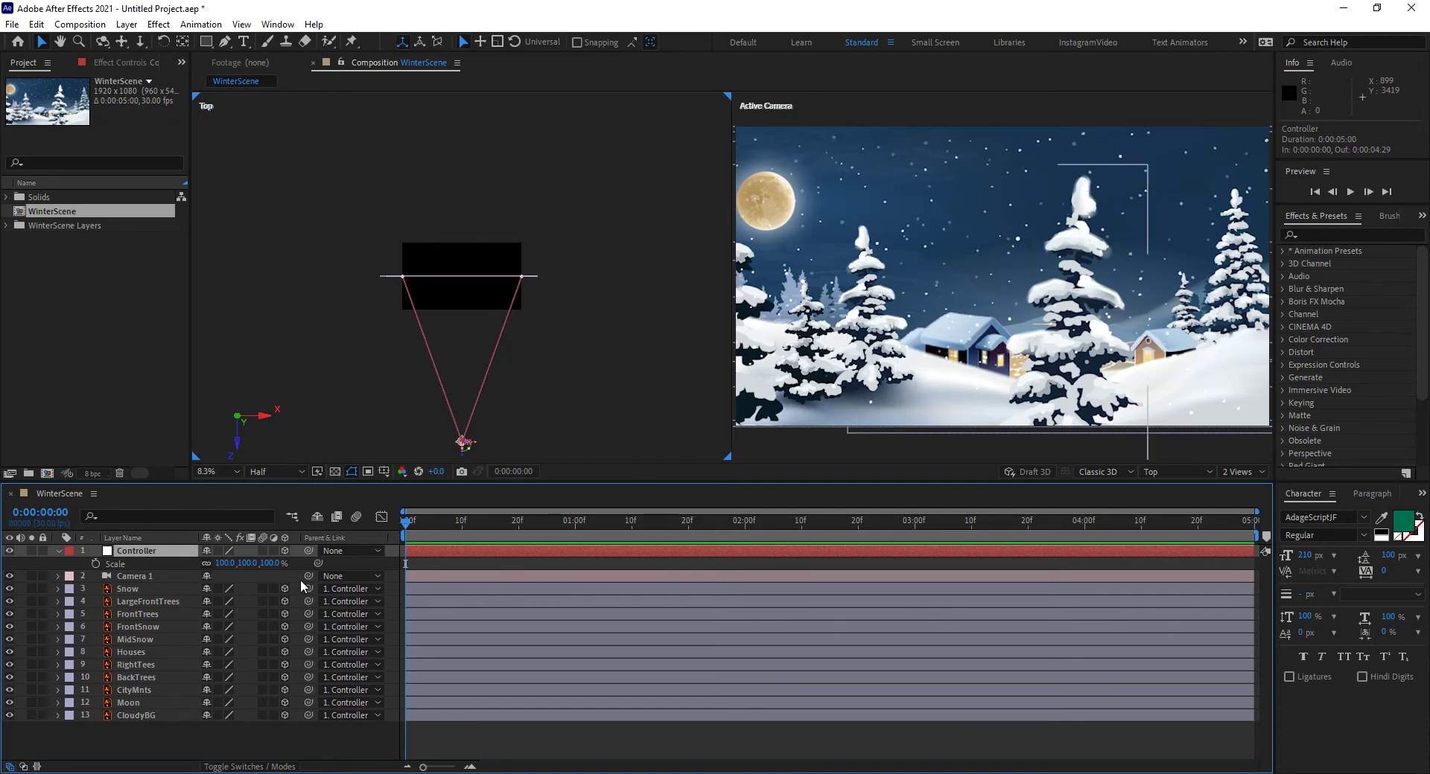
Hide the Snow layer and set LargeFrontTrees' parent to None
left_click(148, 589)
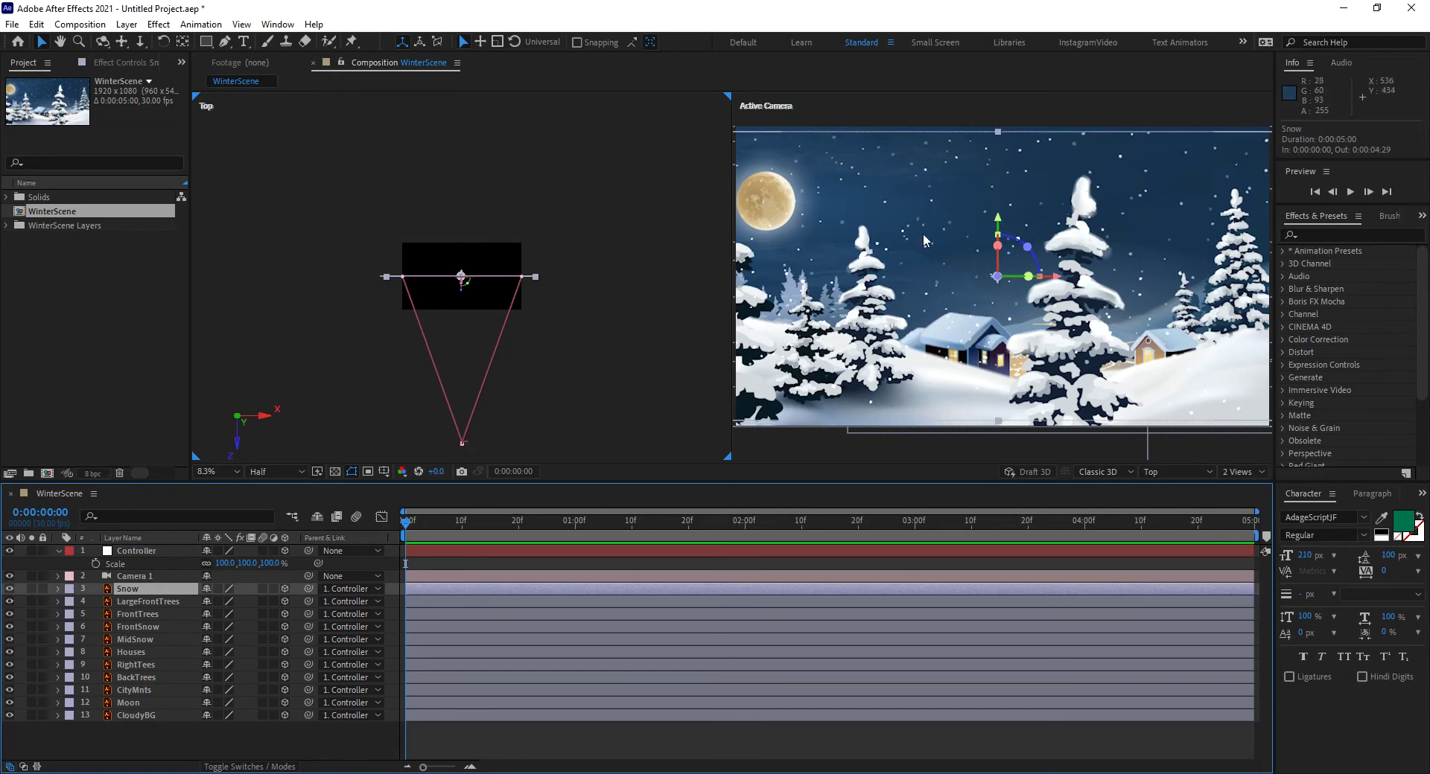
left_click(9, 588)
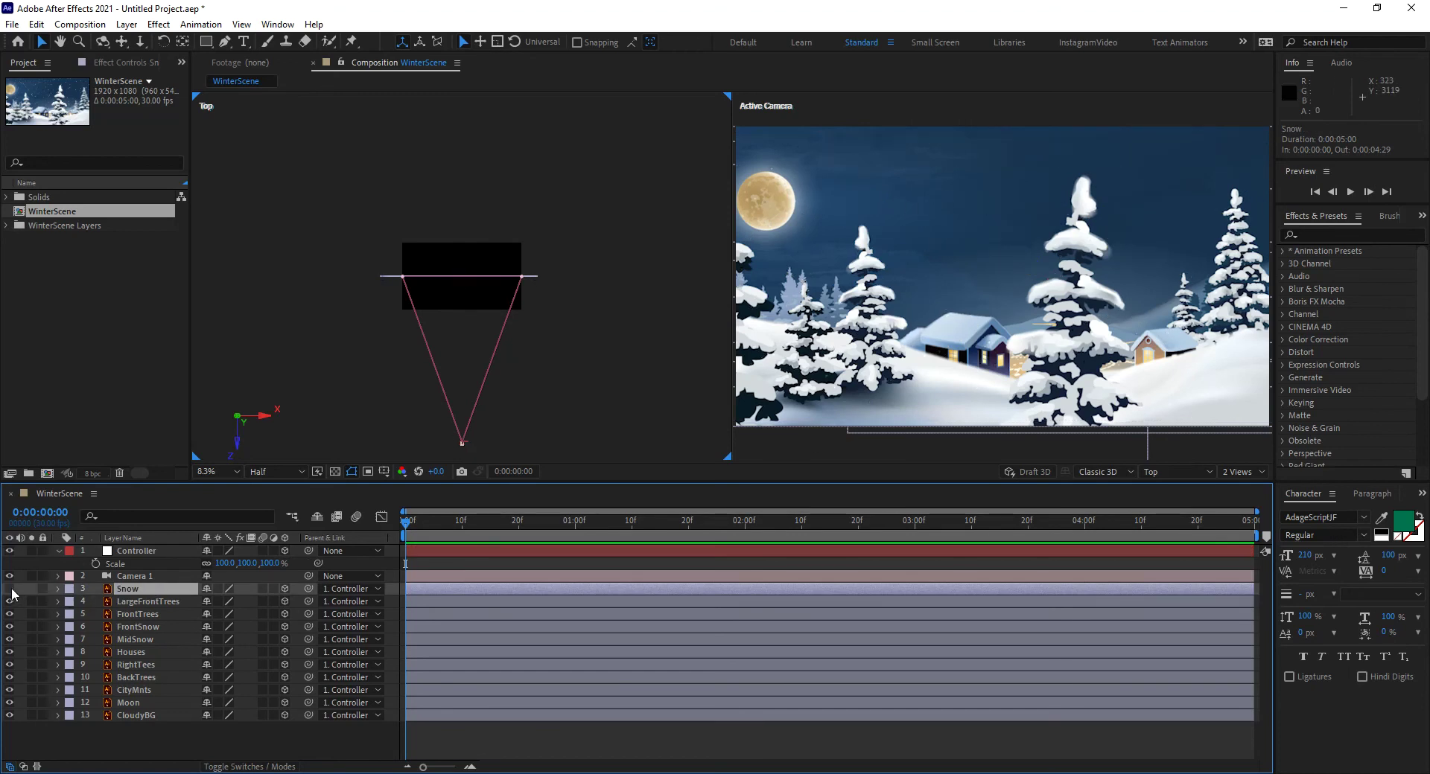
left_click(154, 602)
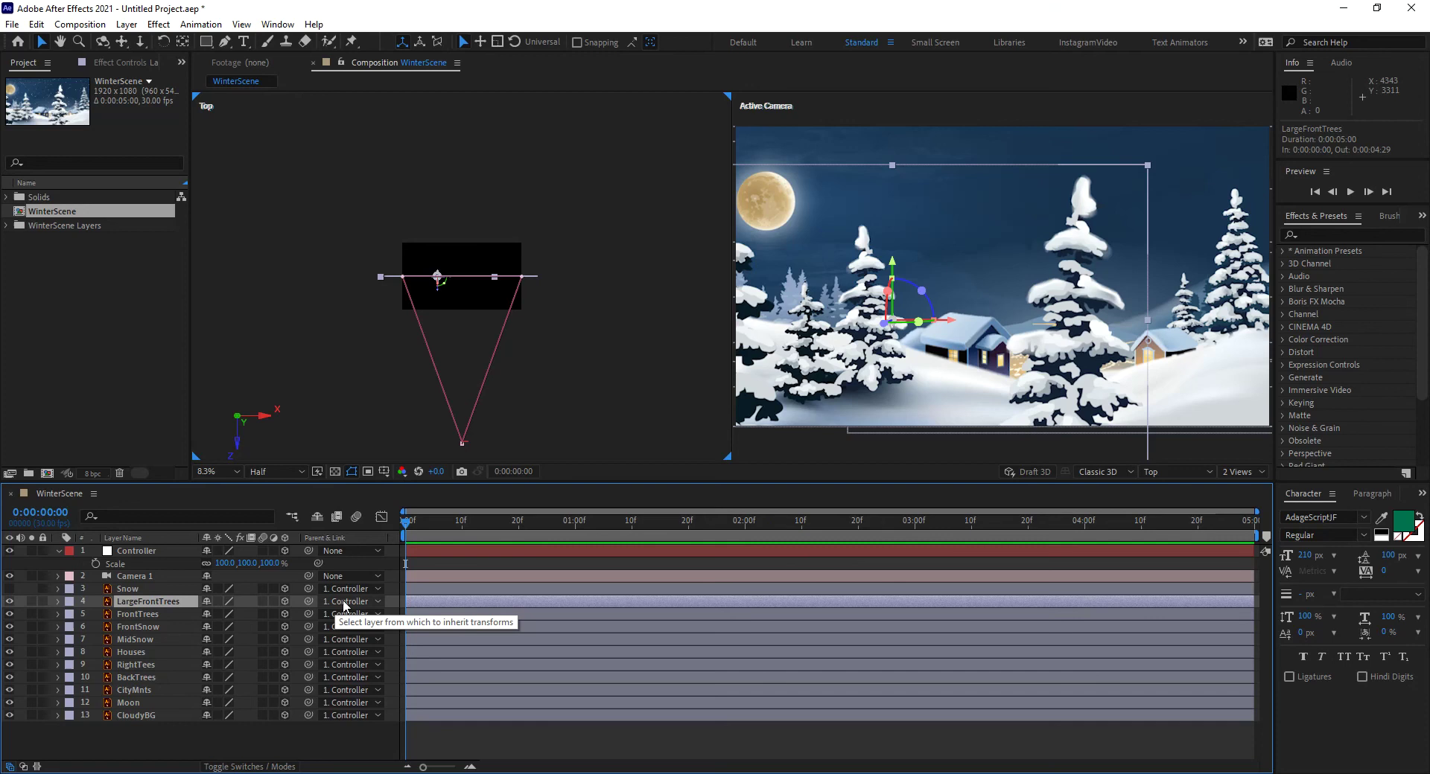
left_click(344, 606)
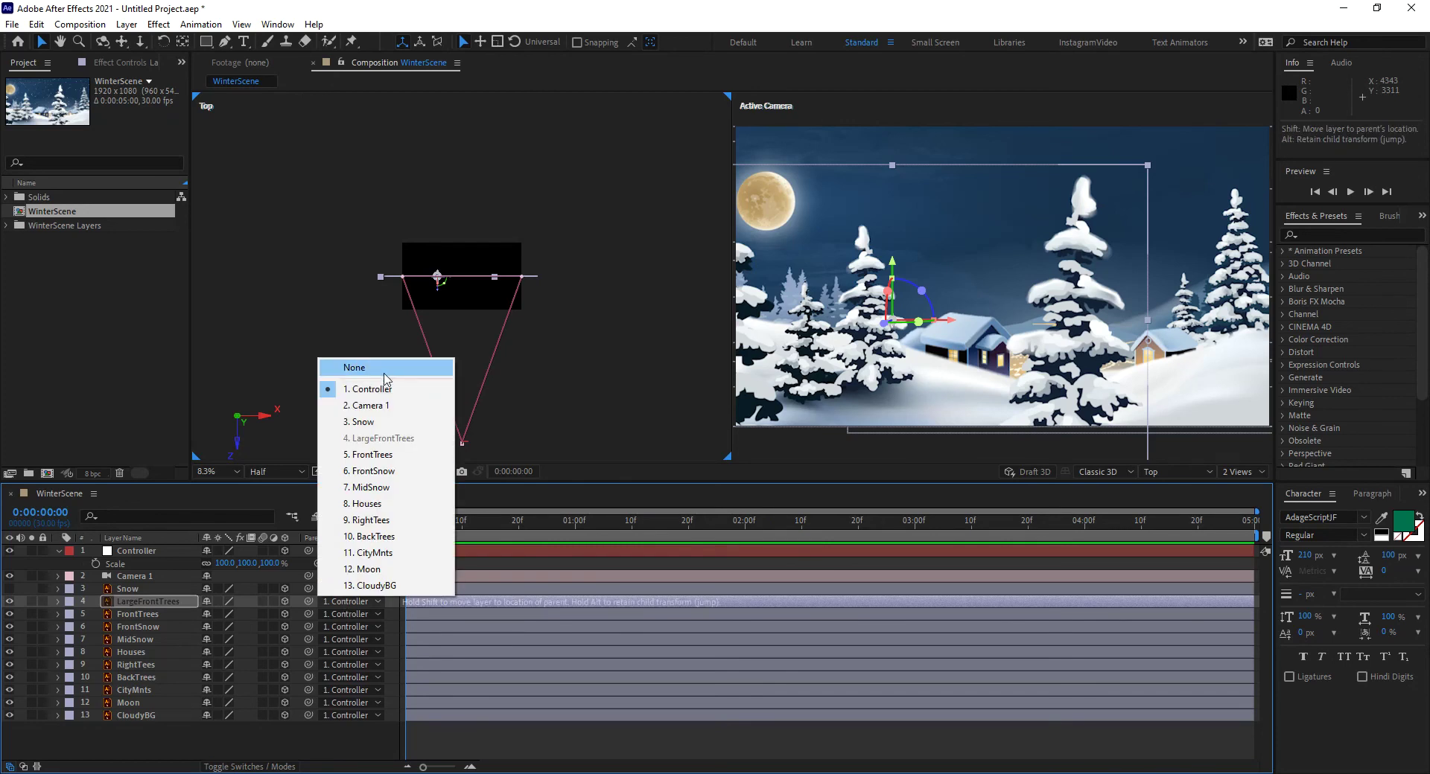
left_click(384, 372)
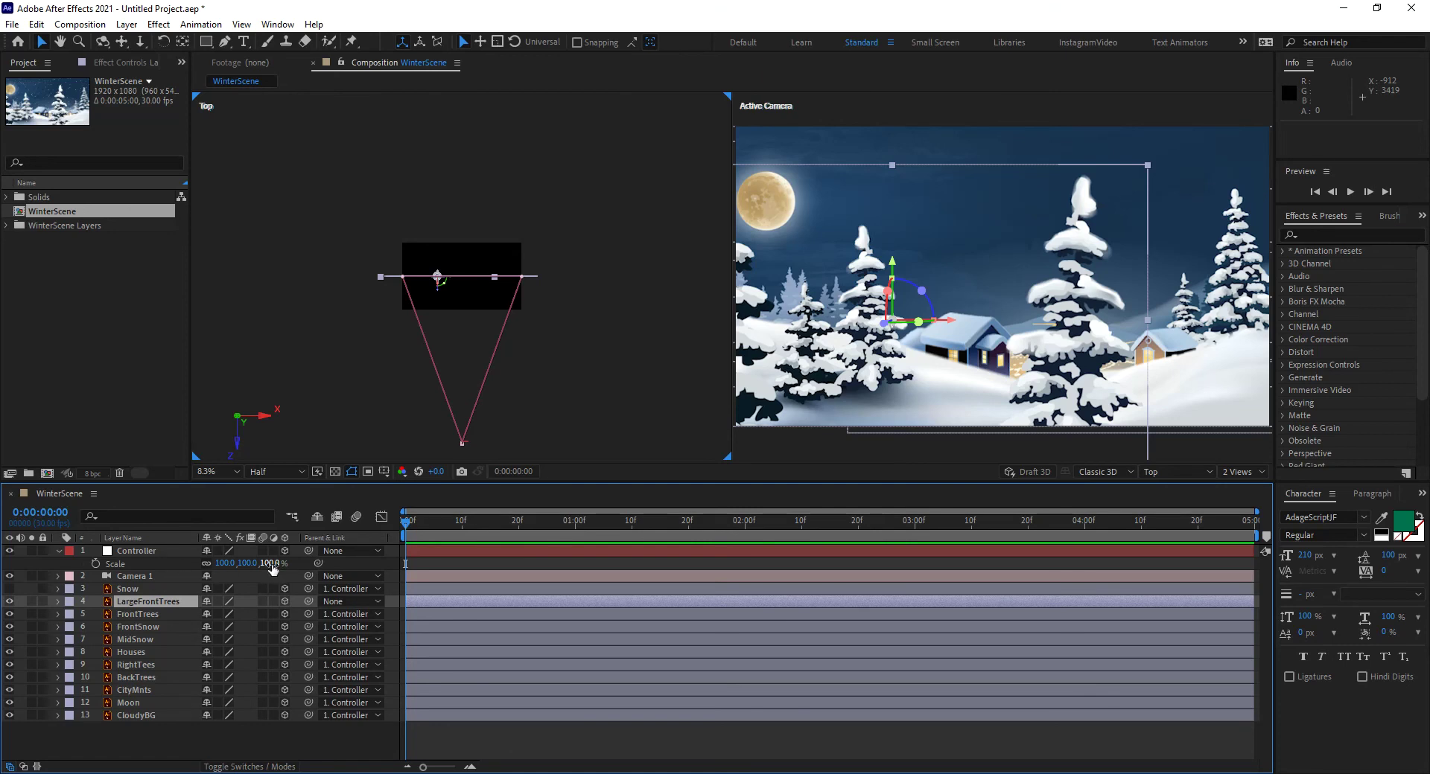
Set the Controller's Scale to 150%, then undo and redo to compare depth spread
left_click(270, 563)
type("150")
key("Return")
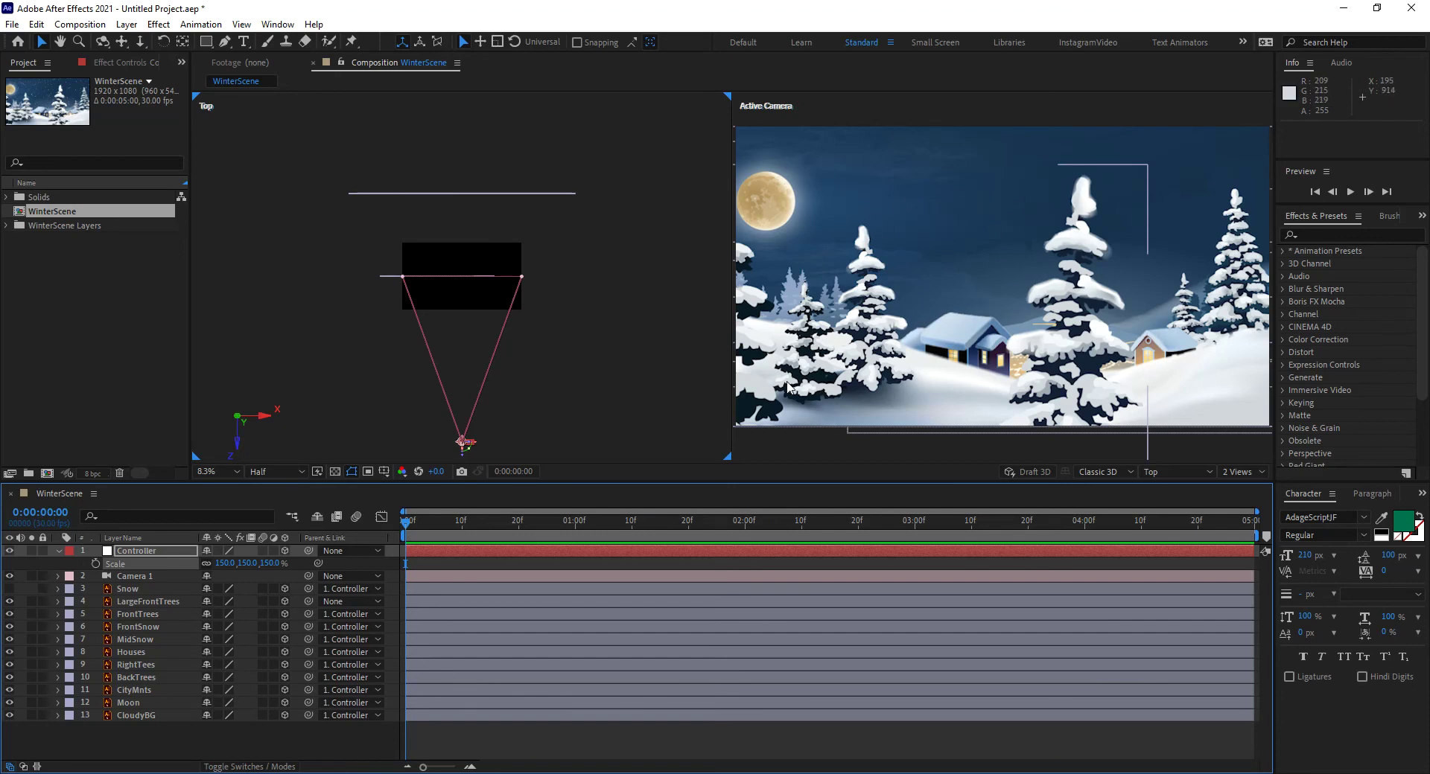
key("ctrl+z")
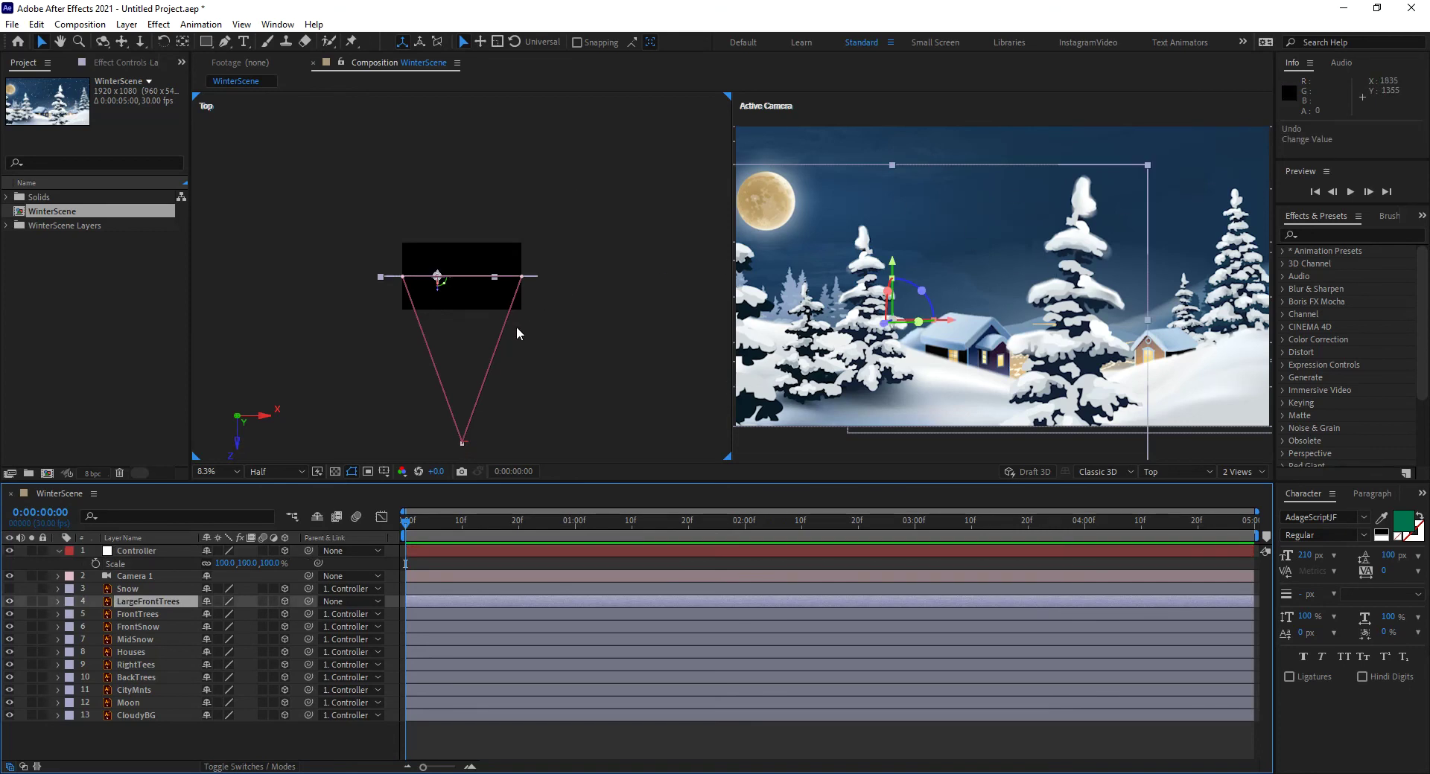
key("ctrl+shift+z")
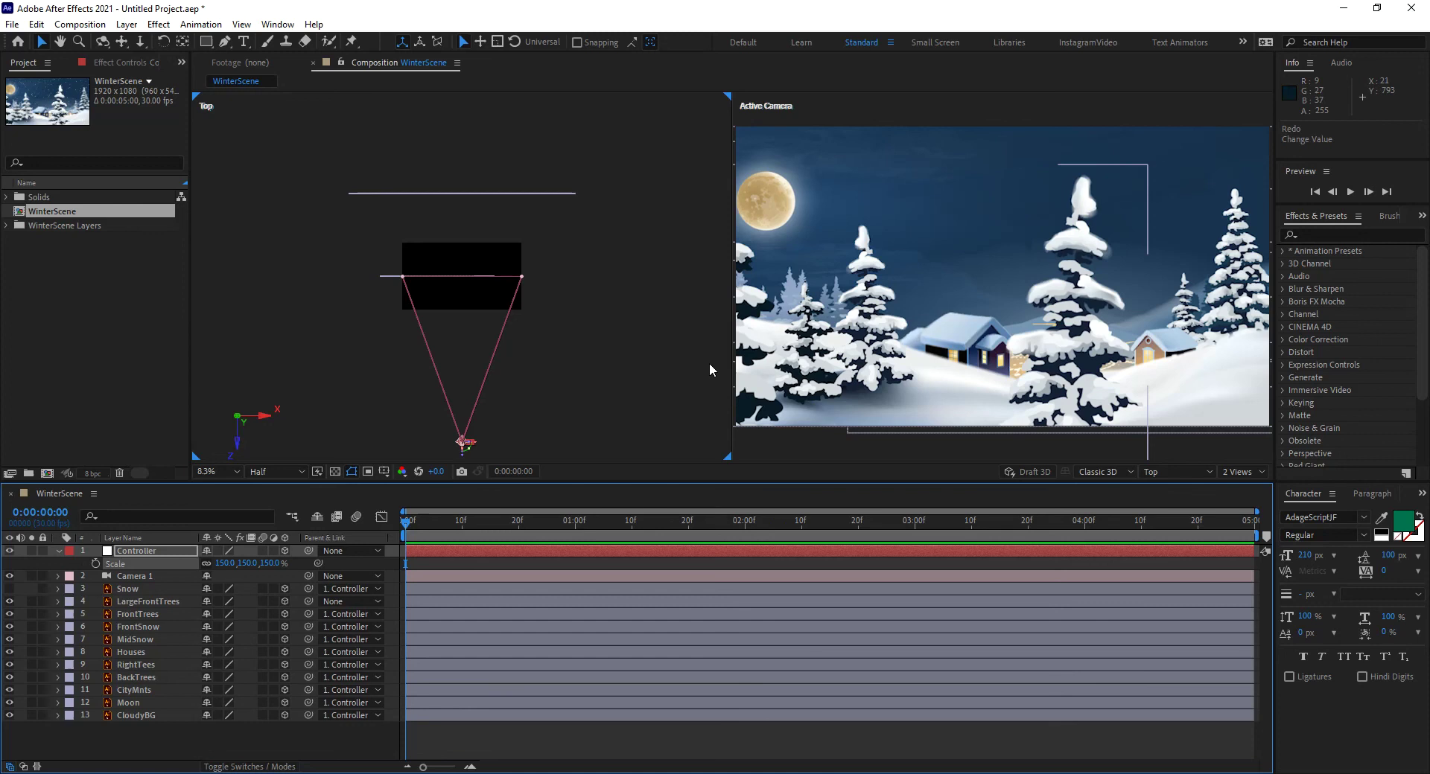
Unparent FrontTrees and FrontSnow from the Controller and raise its Scale to 200%
left_click(350, 615)
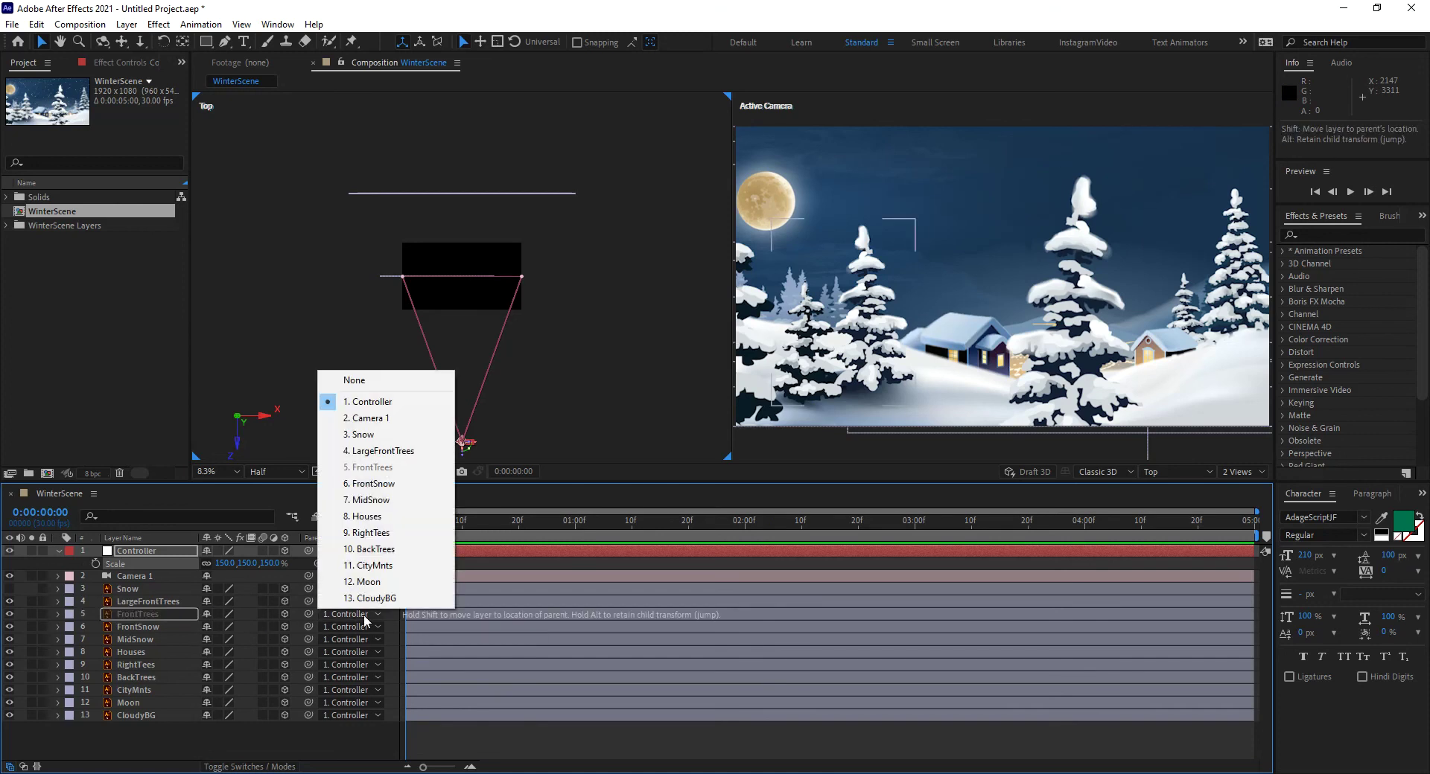
left_click(372, 384)
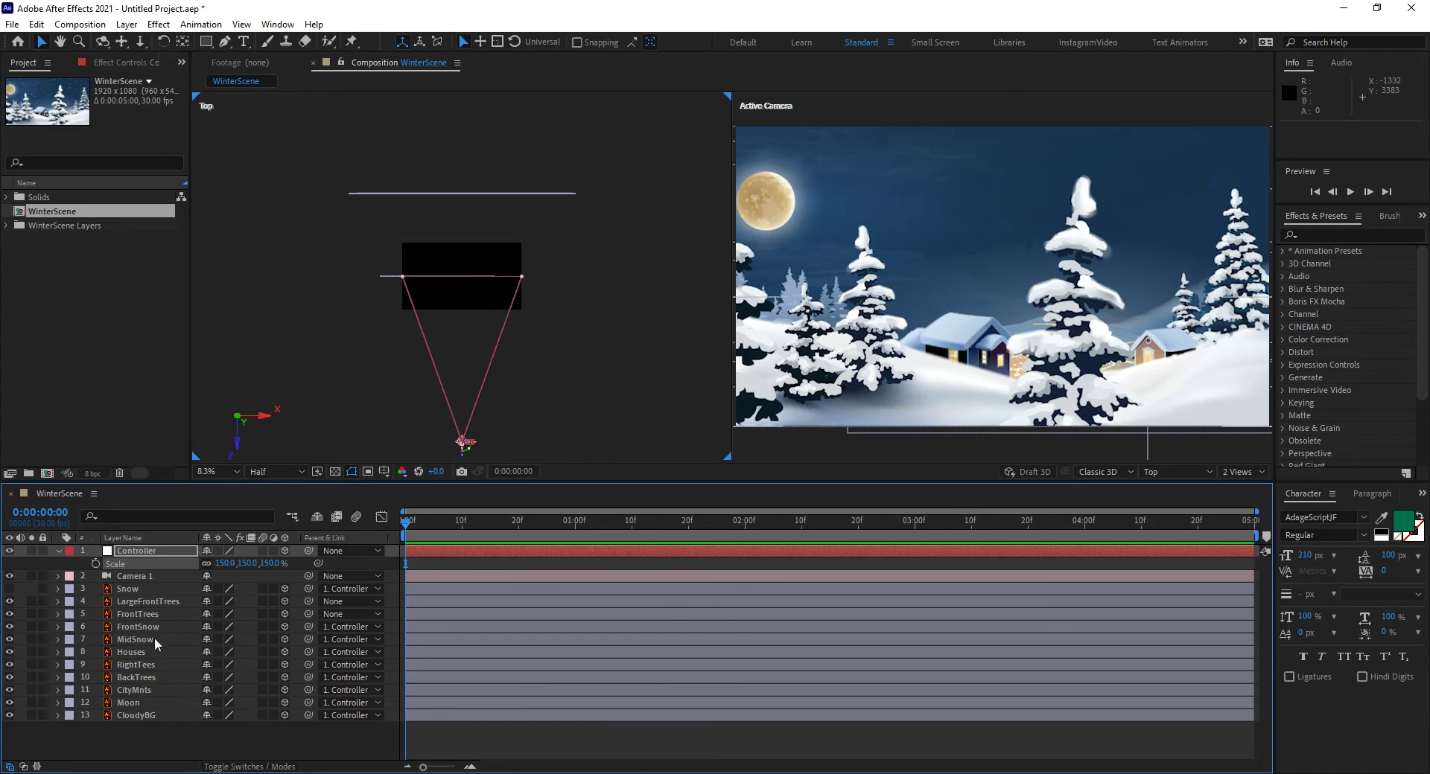
left_click(171, 624)
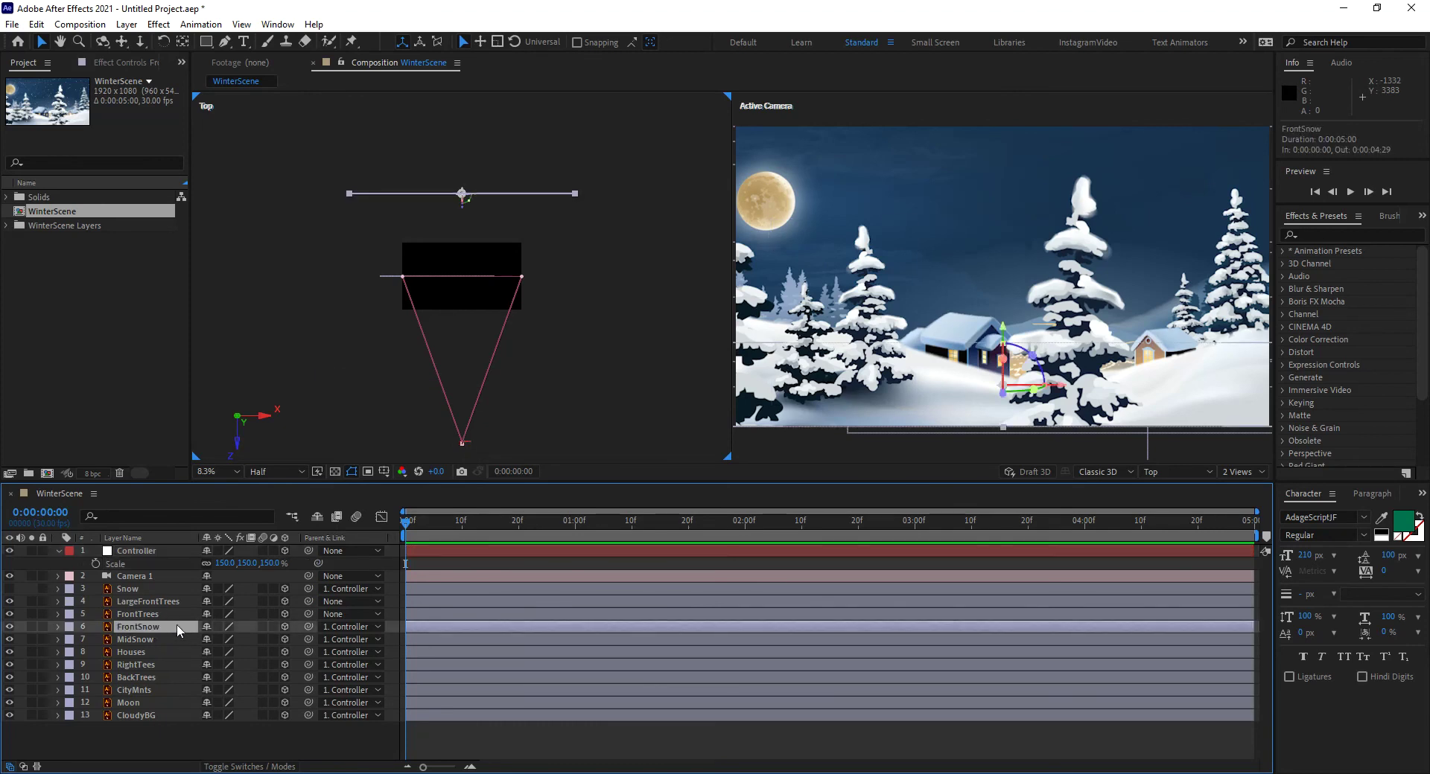
left_click(359, 627)
left_click(384, 399)
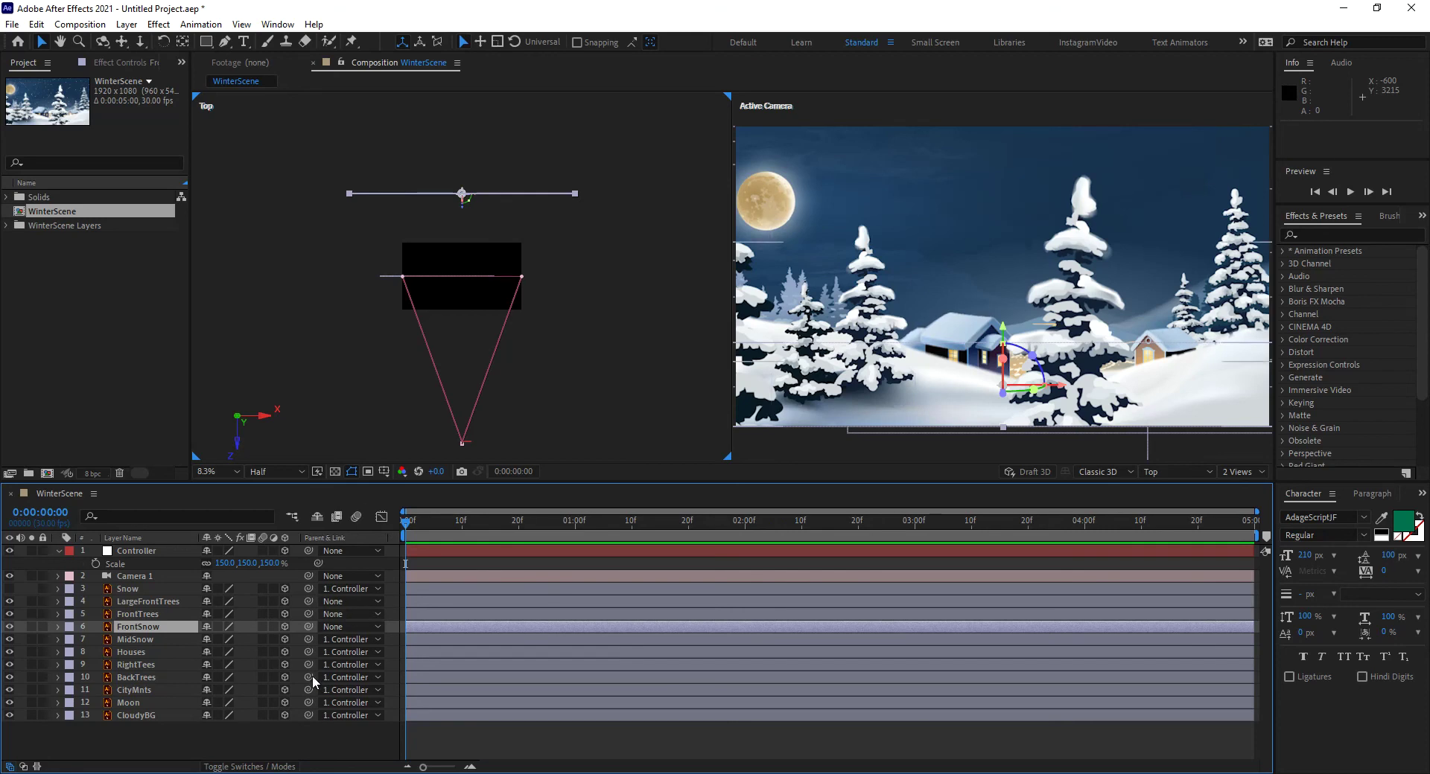
left_click(269, 563)
type("200")
key("Return")
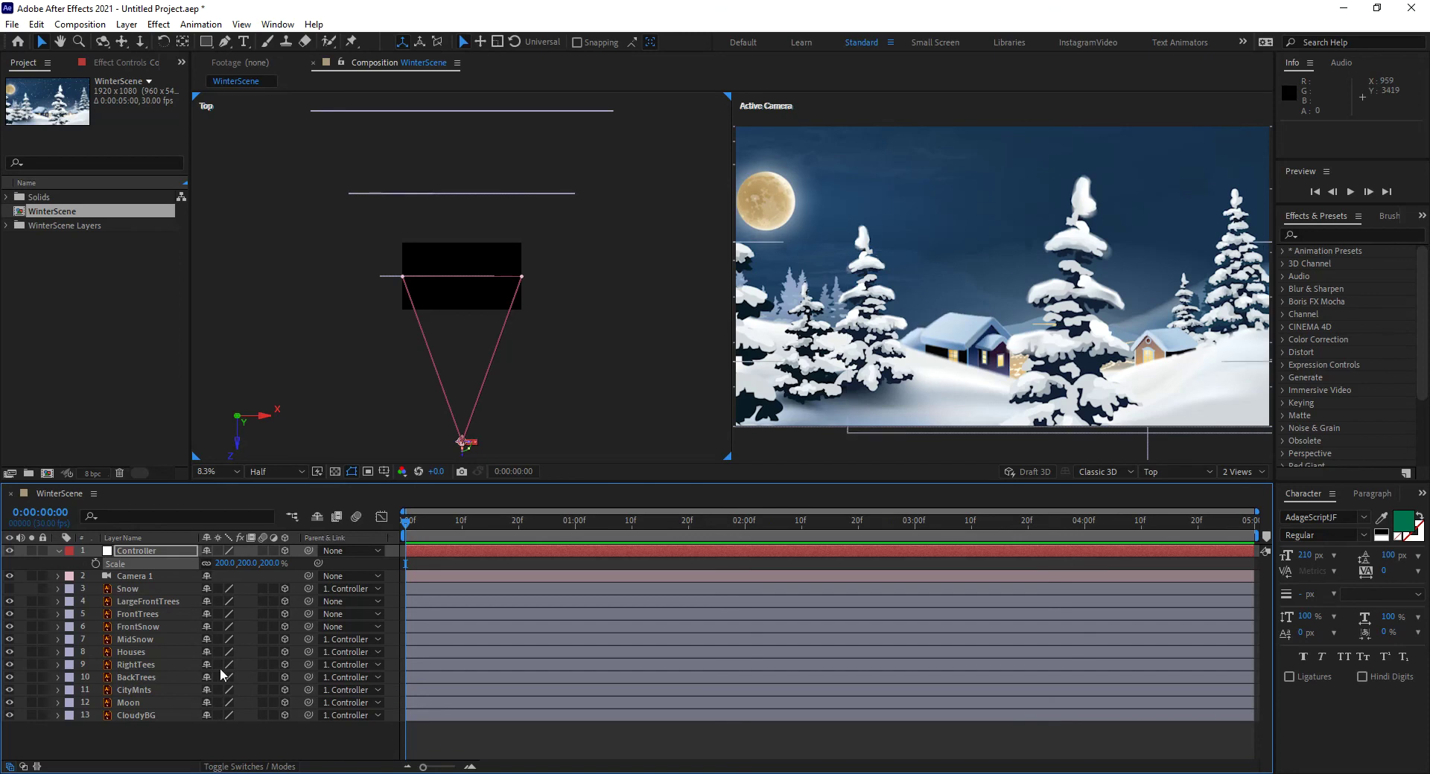
Set MidSnow's parent to None and raise the Controller's Scale to 250%
left_click(167, 637)
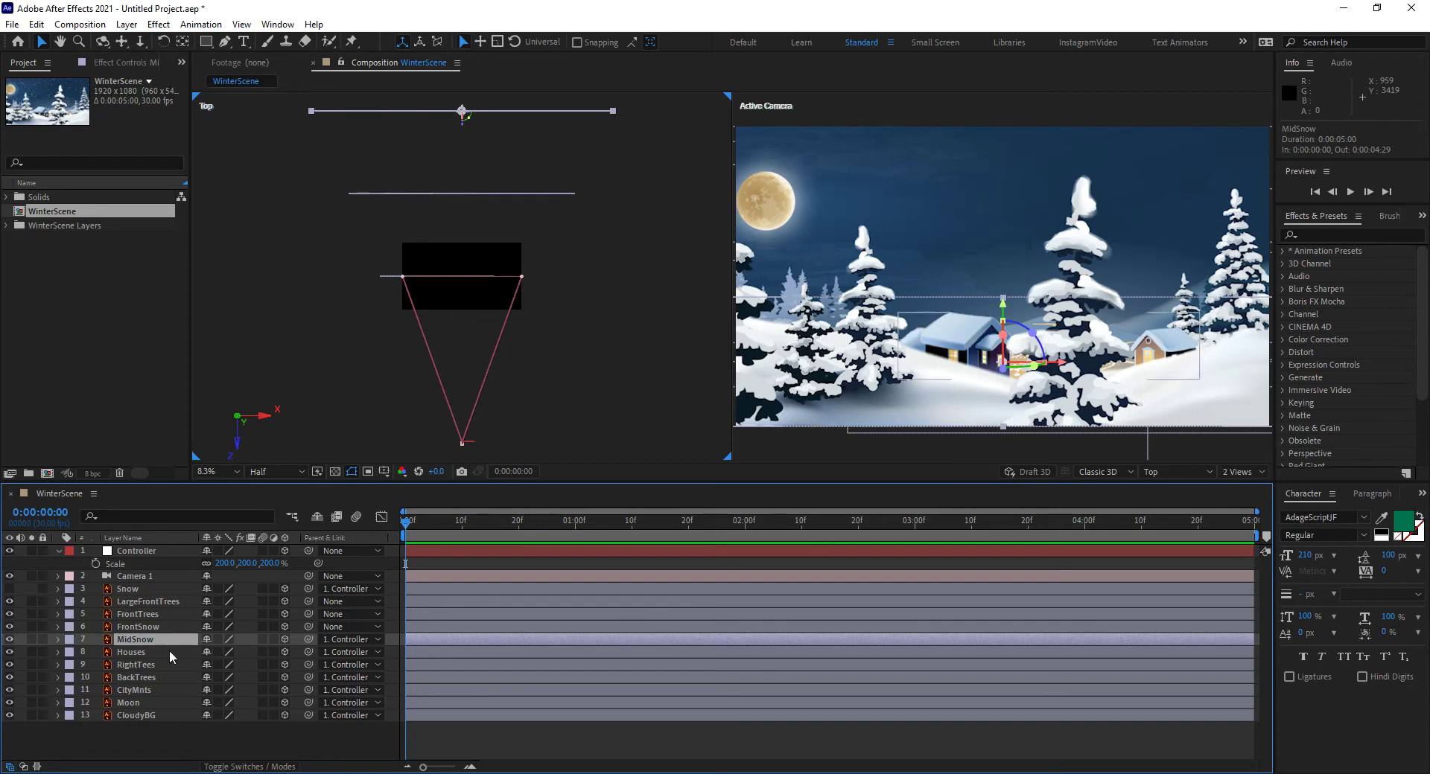
left_click(372, 639)
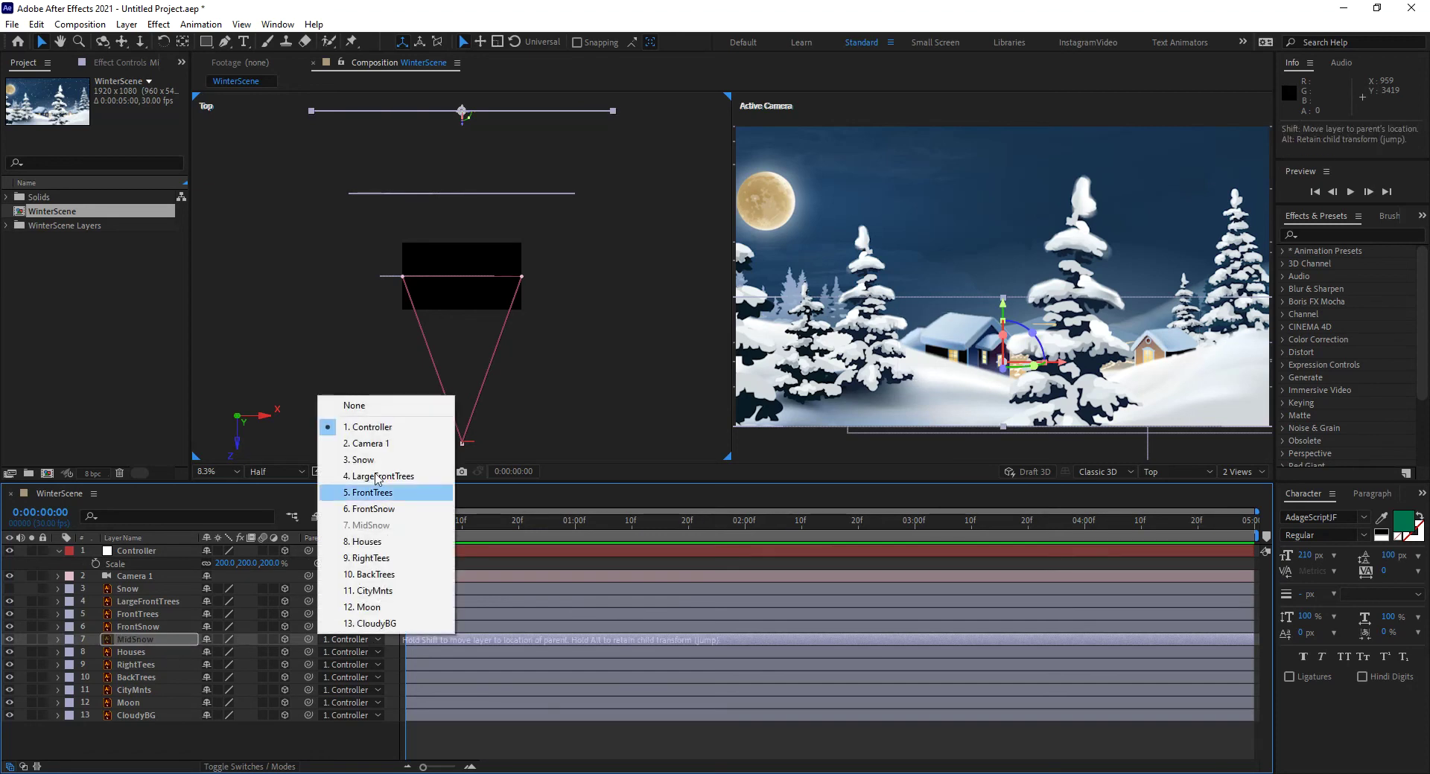
left_click(379, 411)
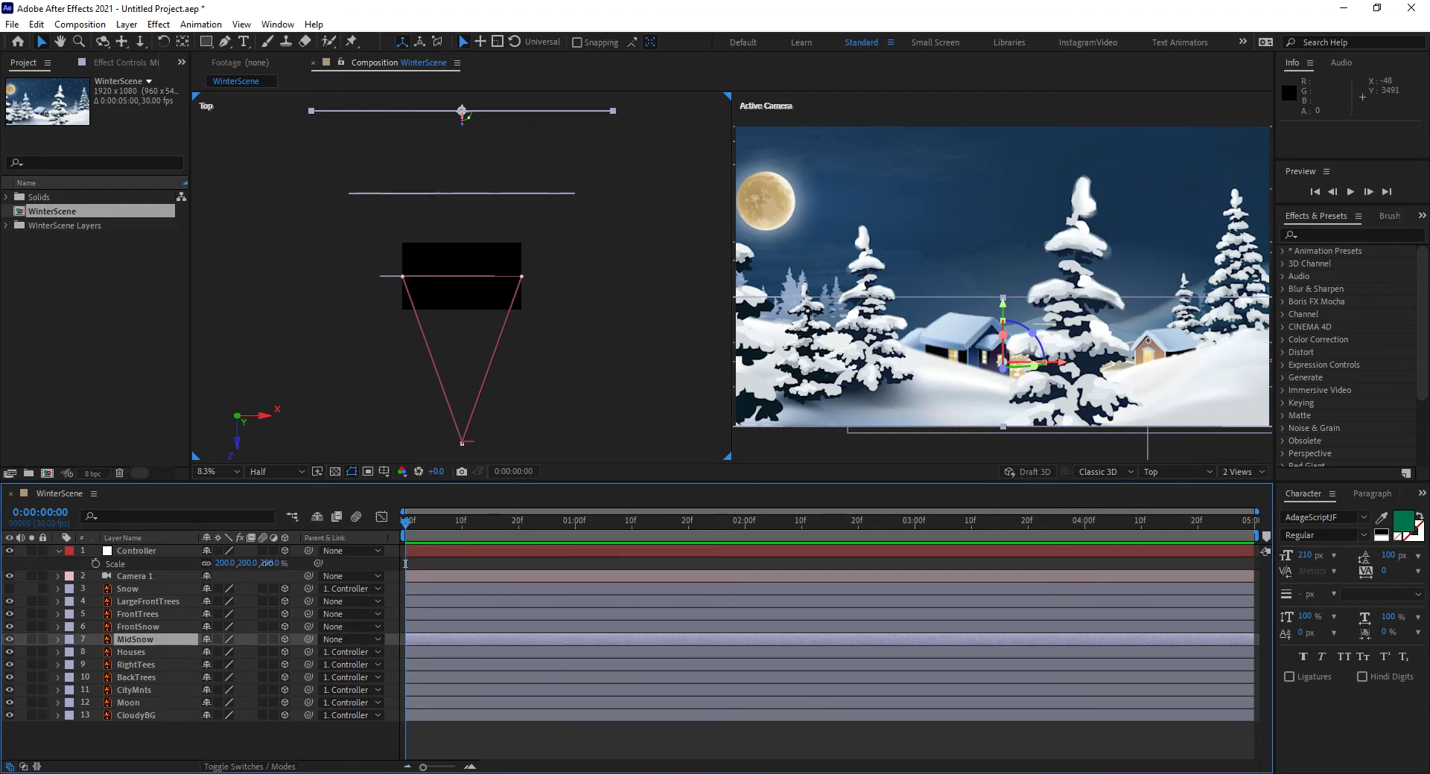
left_click(273, 564)
type("250")
key("Return")
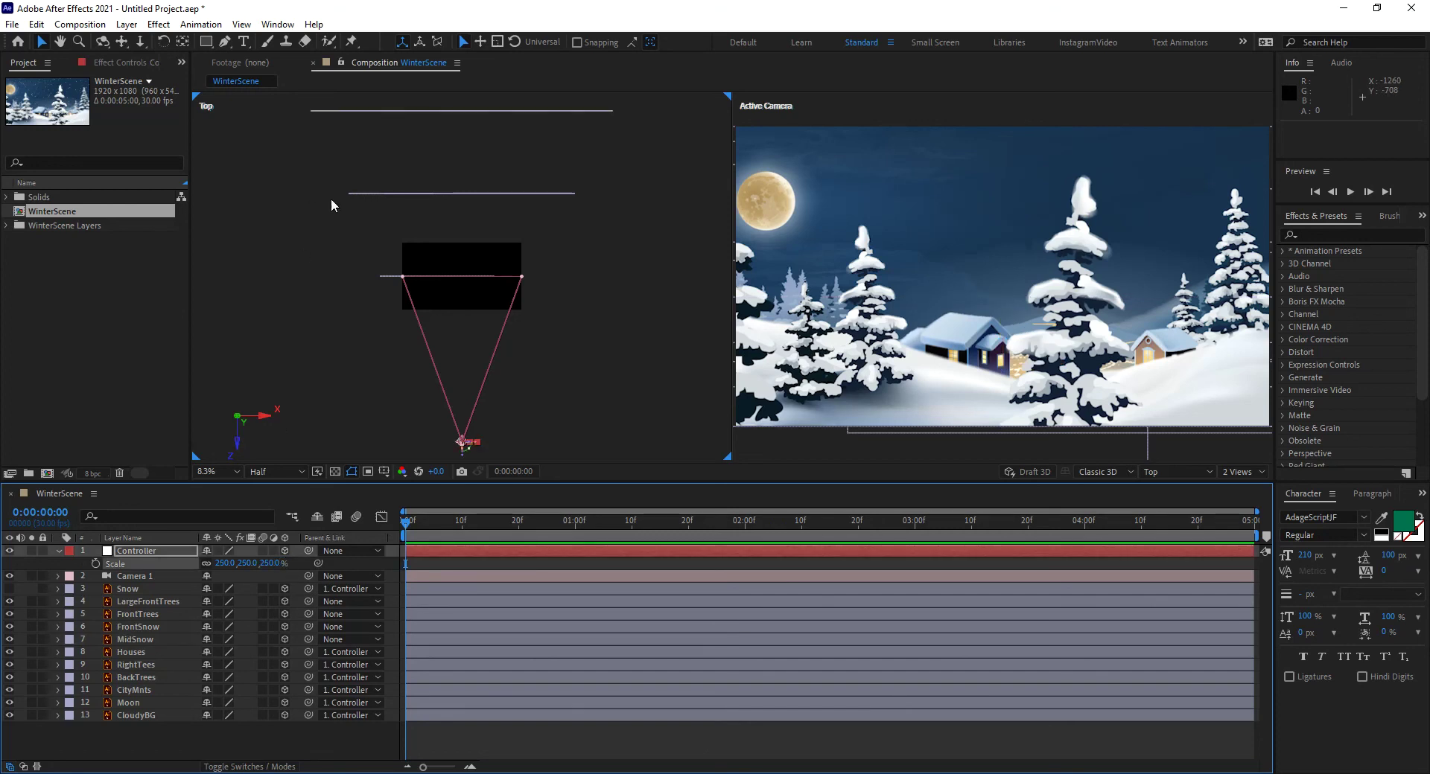
Raise the Controller's Scale to 800%
scroll(481, 243, "down", 5)
scroll(450, 305, "up", 3)
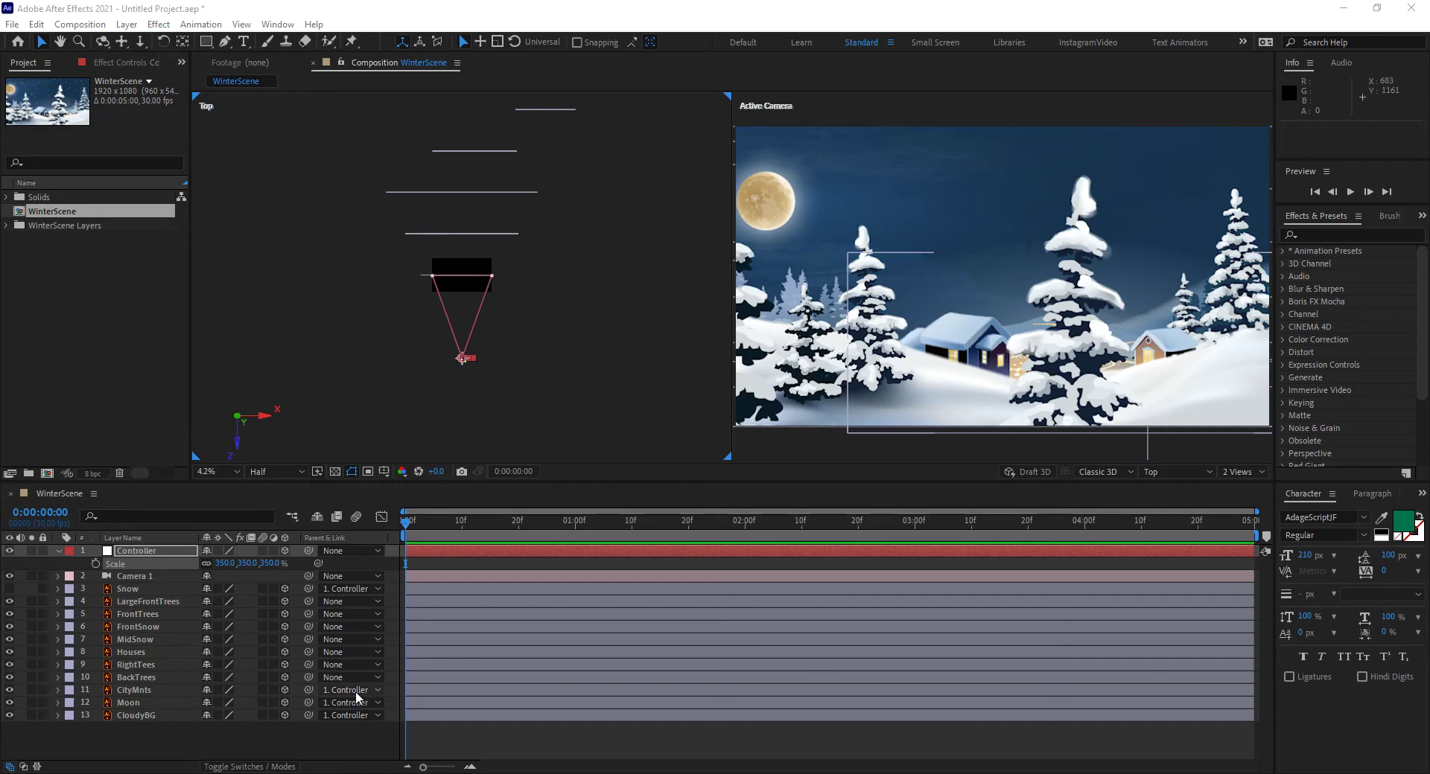
left_click(271, 564)
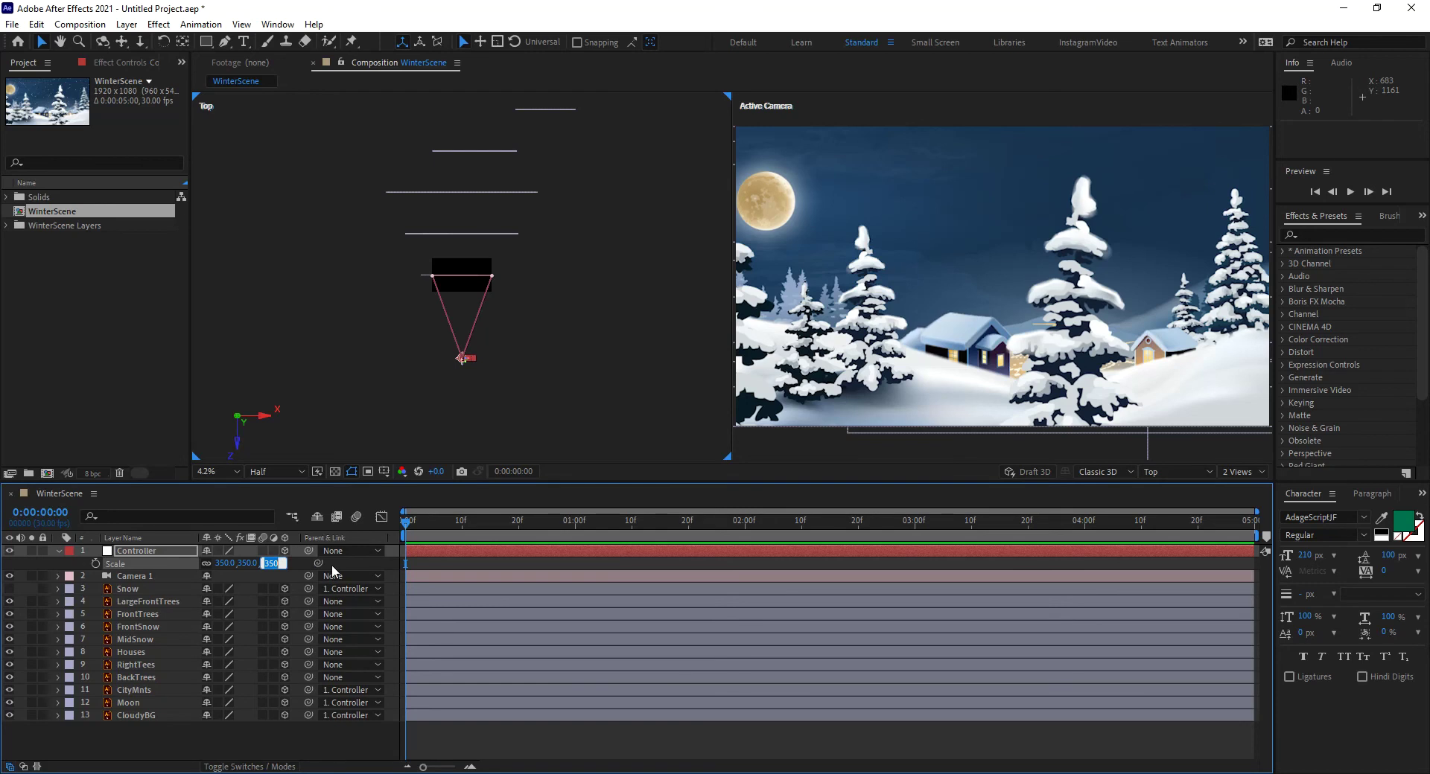
type("800")
key("Return")
Set CityMnts' parent to None and raise the Controller's Scale to 1800%
left_click(355, 692)
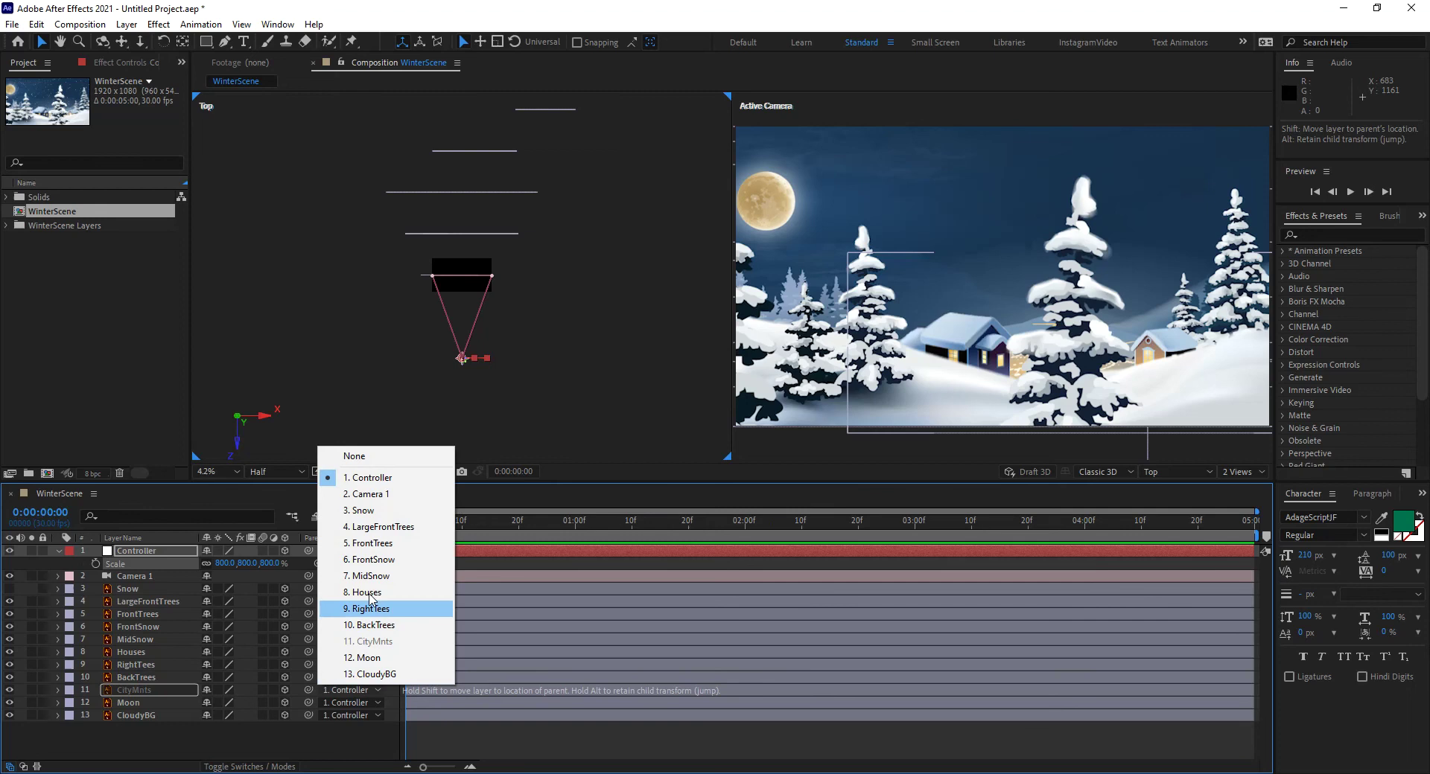
left_click(376, 462)
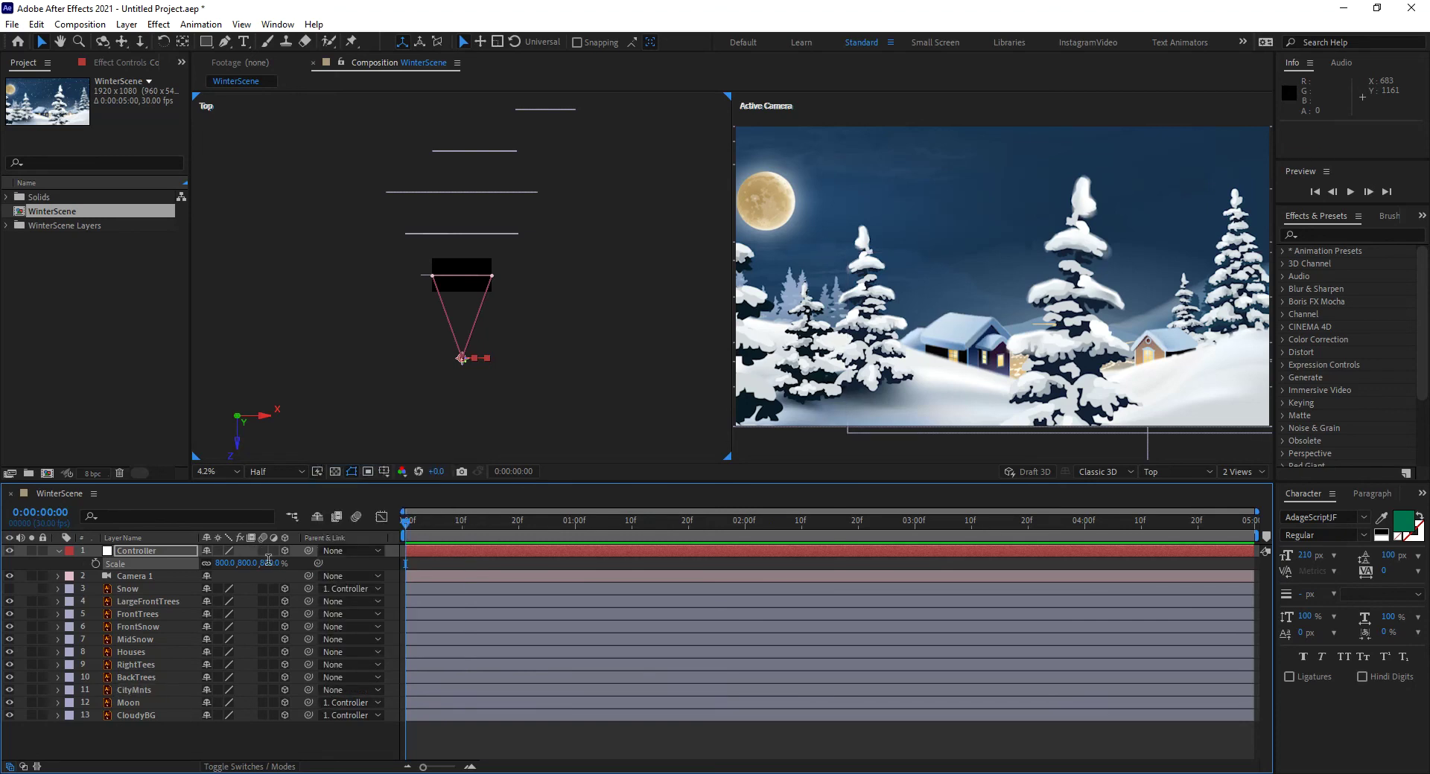
left_click(269, 564)
type("1800")
key("Return")
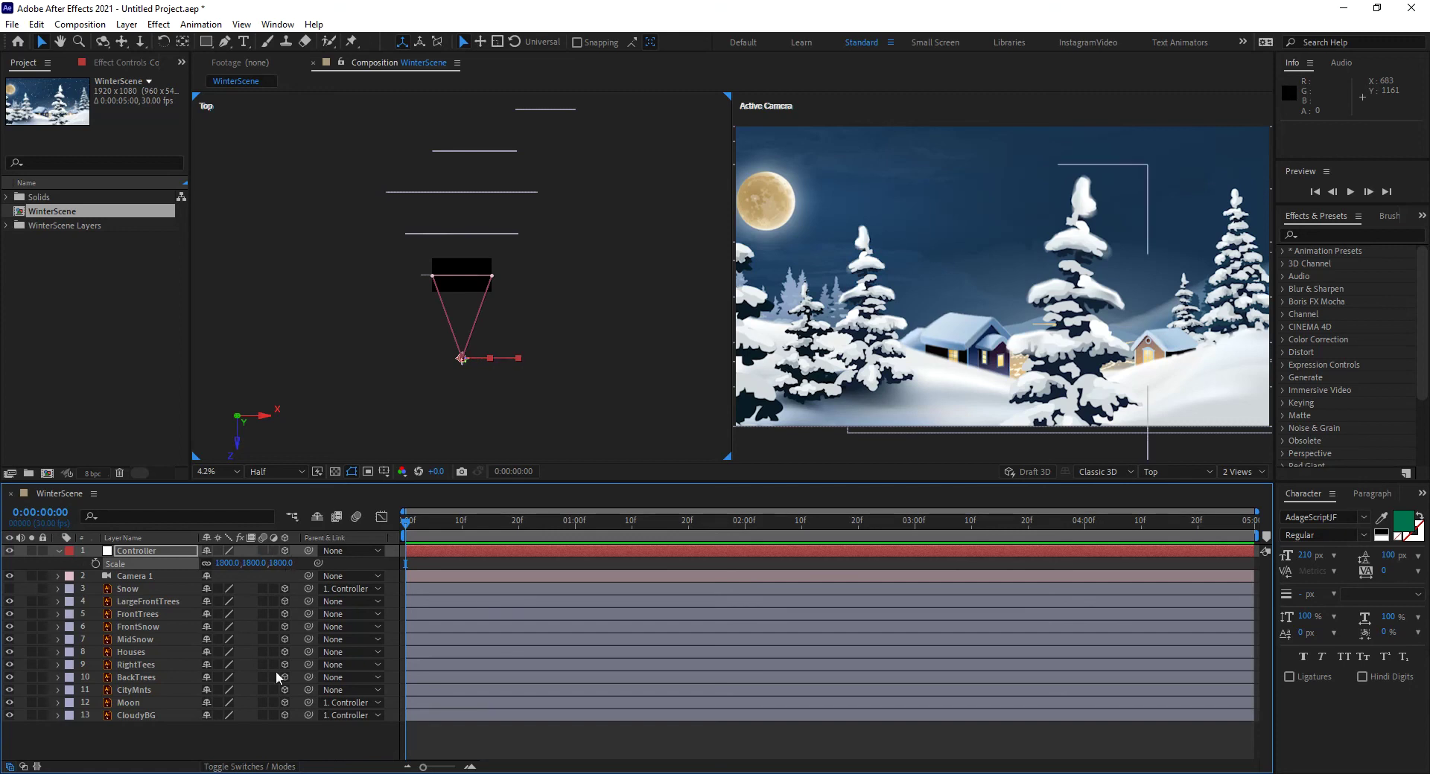
Unparent Moon, set the Controller's Scale to 2500%, unparent CloudyBG, then deselect
left_click(347, 715)
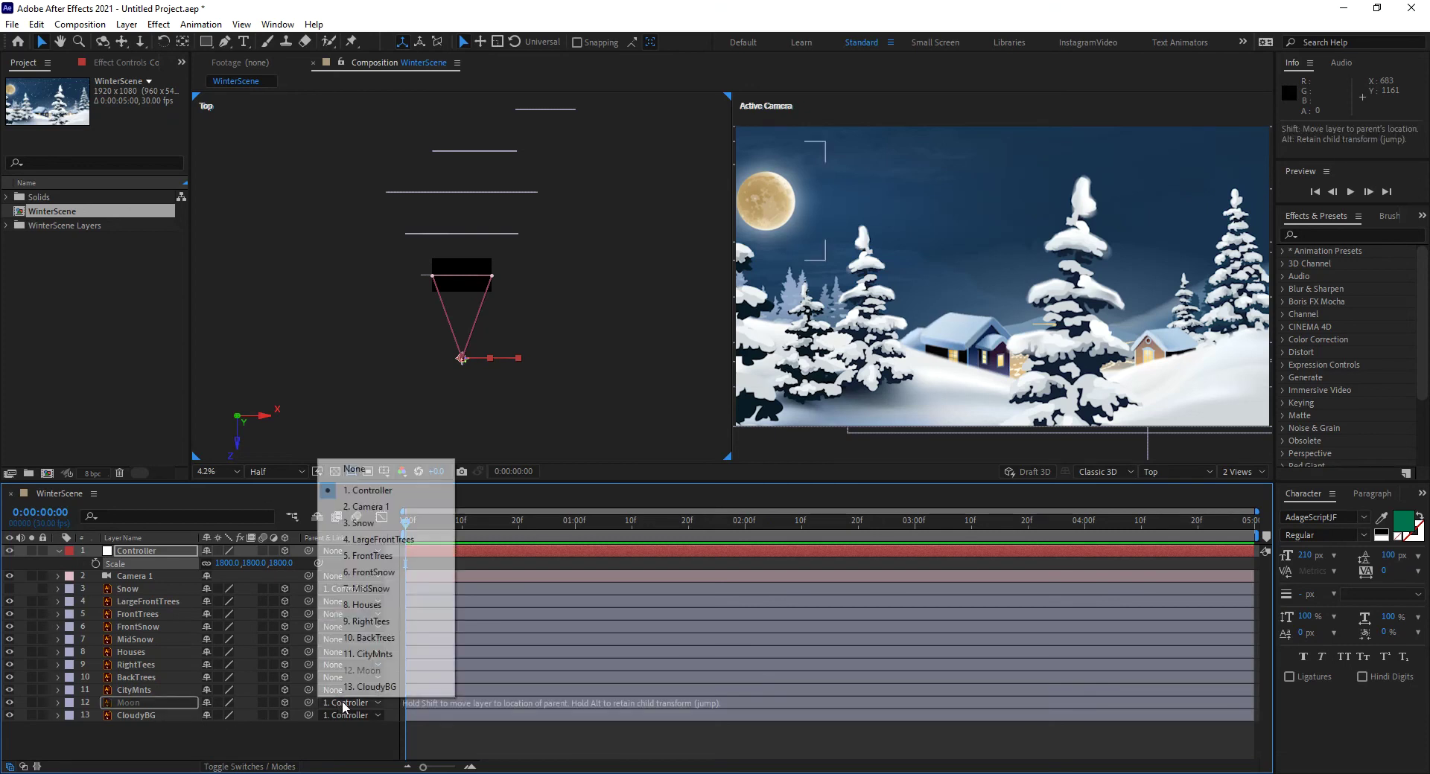
left_click(346, 493)
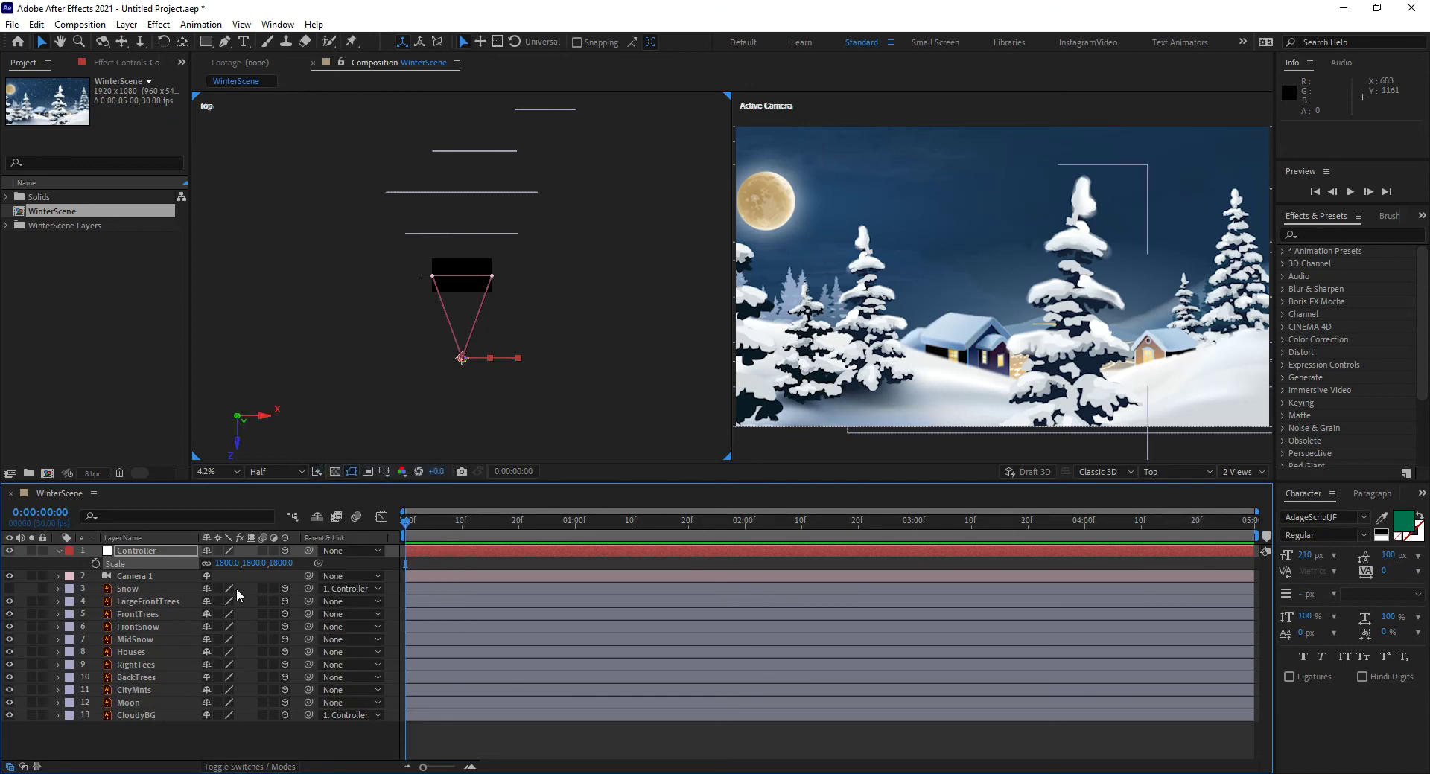
left_click(225, 564)
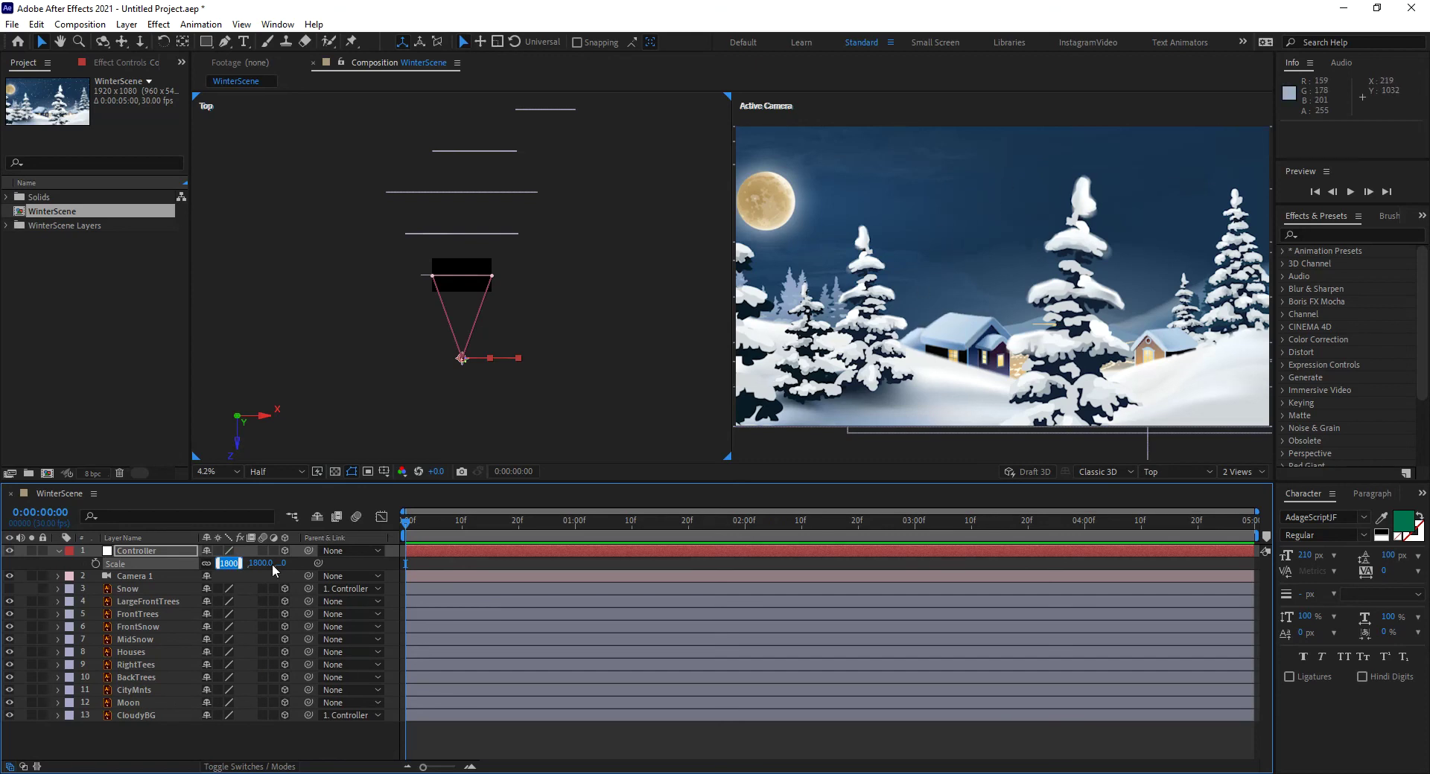
type("25")
key("Return")
left_click(368, 716)
left_click(350, 480)
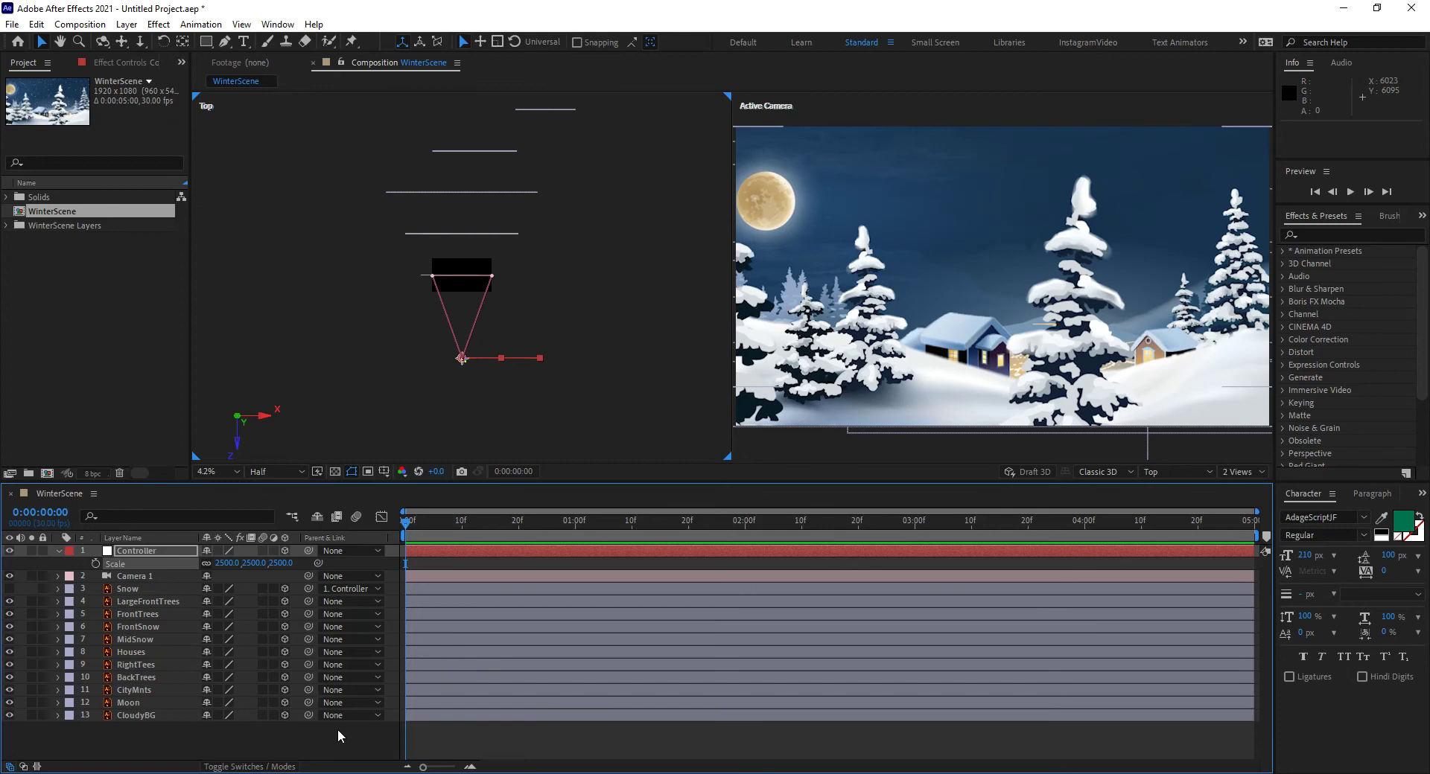
left_click(339, 737)
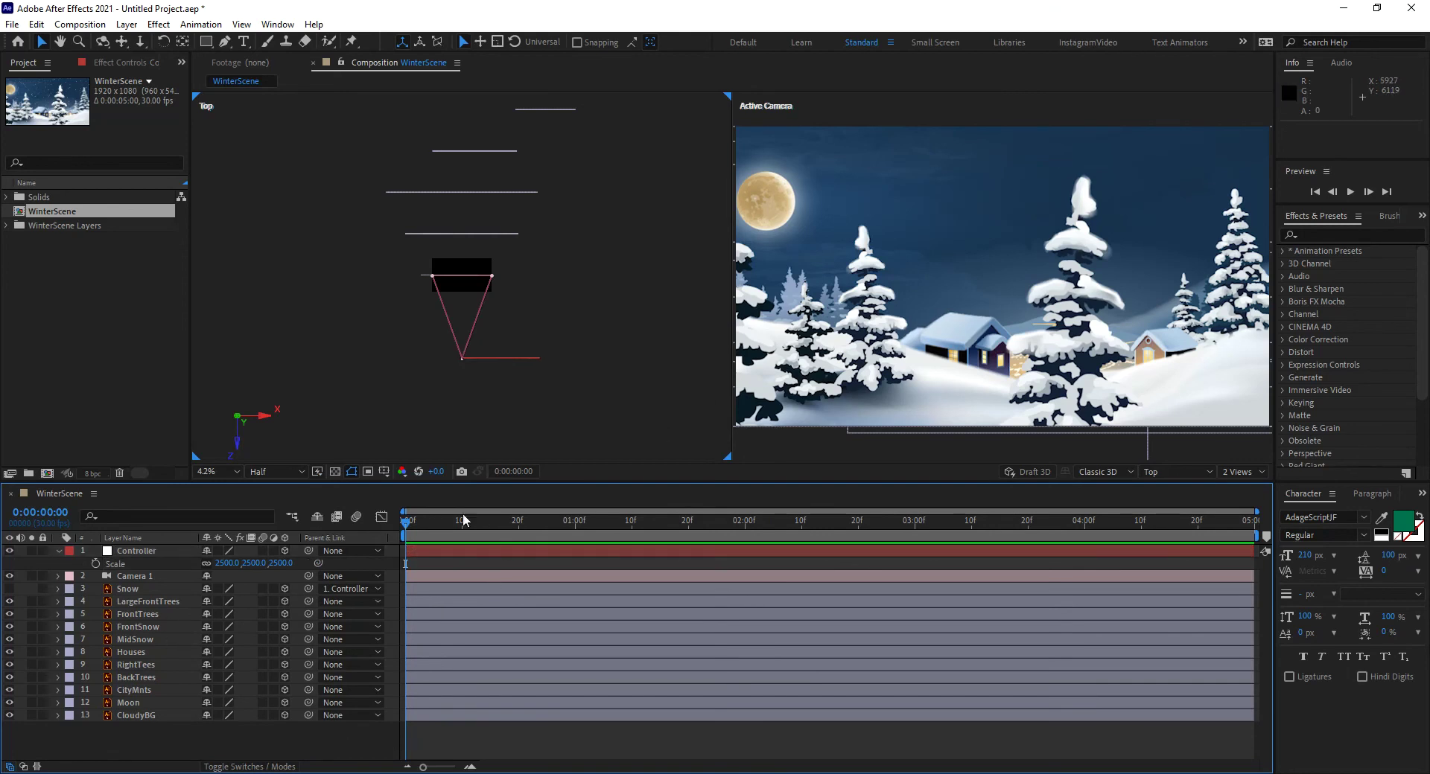
Create a Camera 1 Orbit Null via Camera > Create Orbit Null and show its Position
left_click(135, 577)
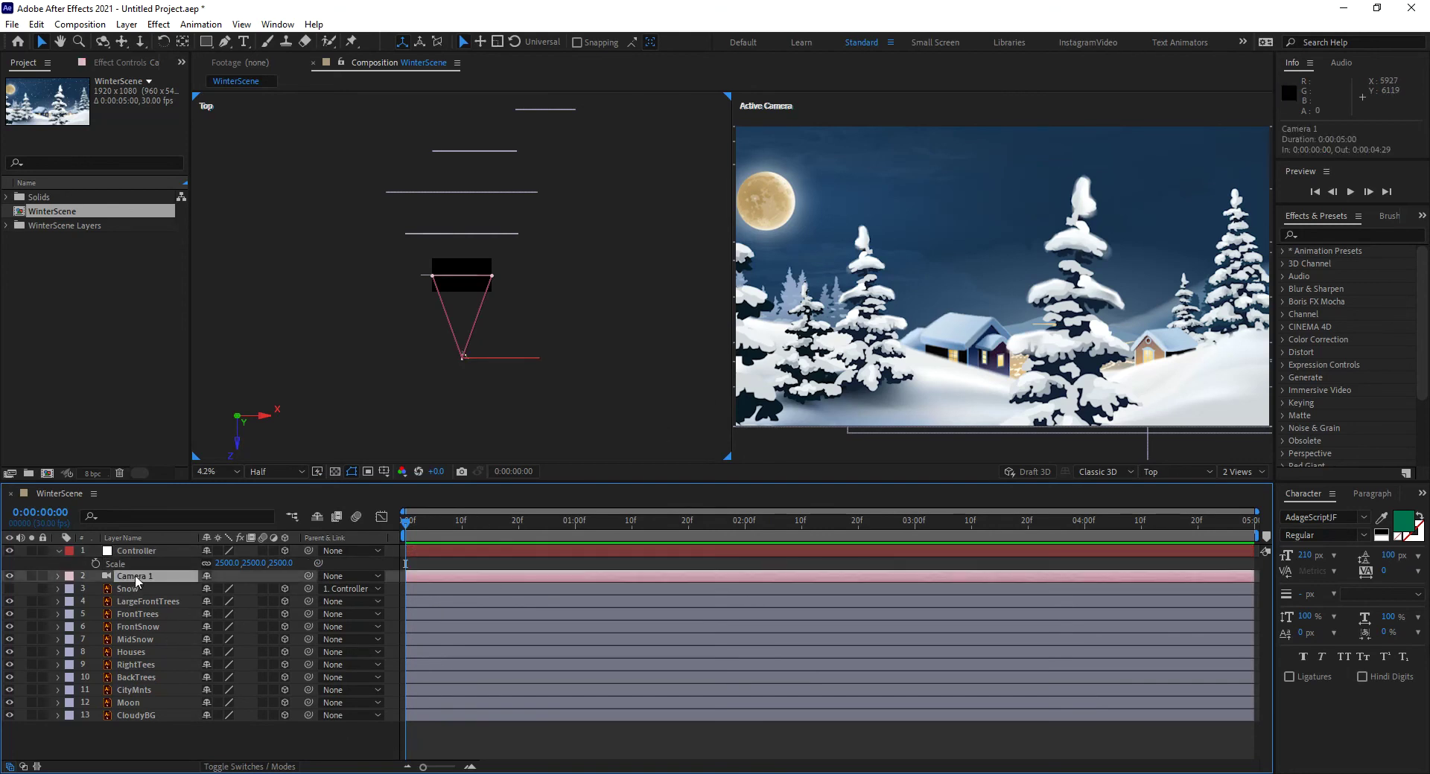
right_click(134, 578)
mouse_move(182, 485)
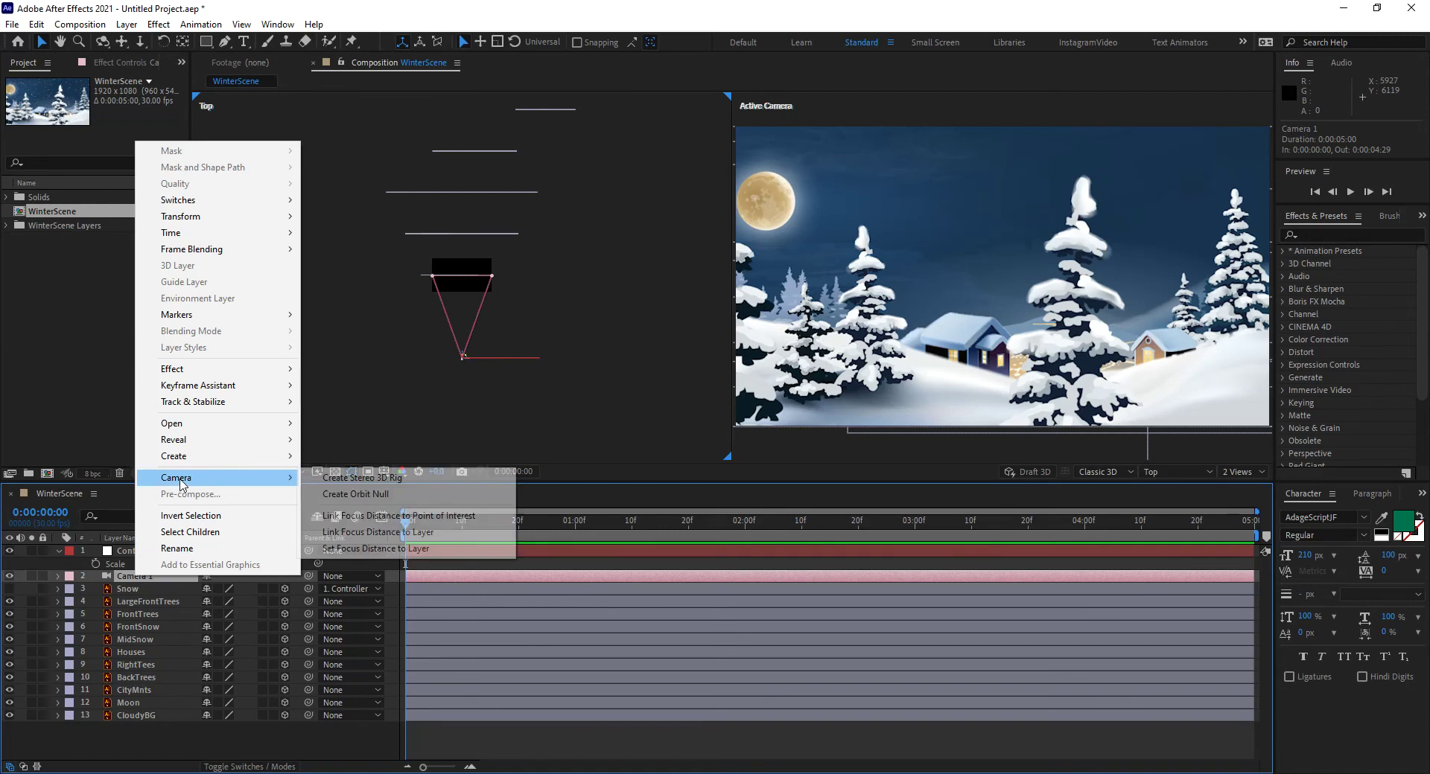
left_click(386, 495)
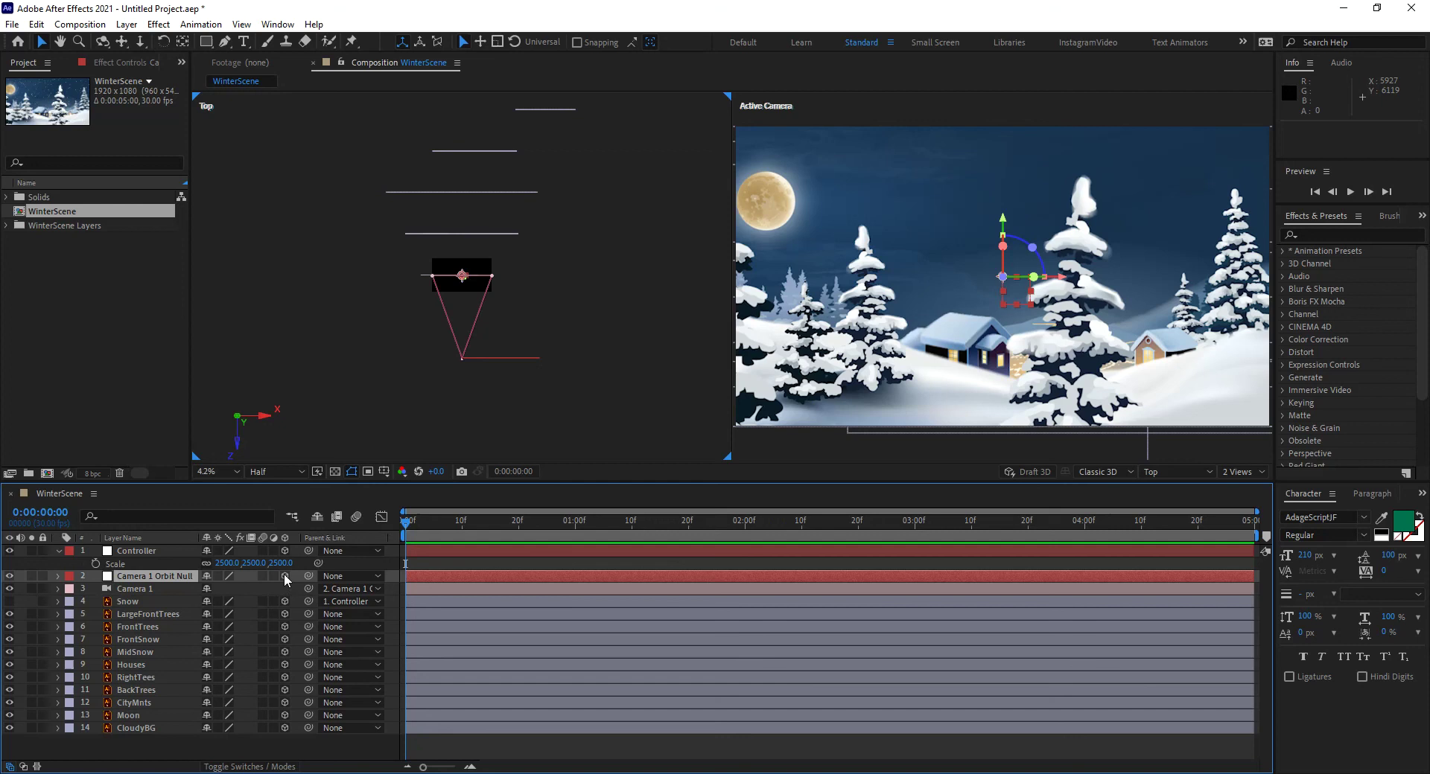
left_click(130, 581)
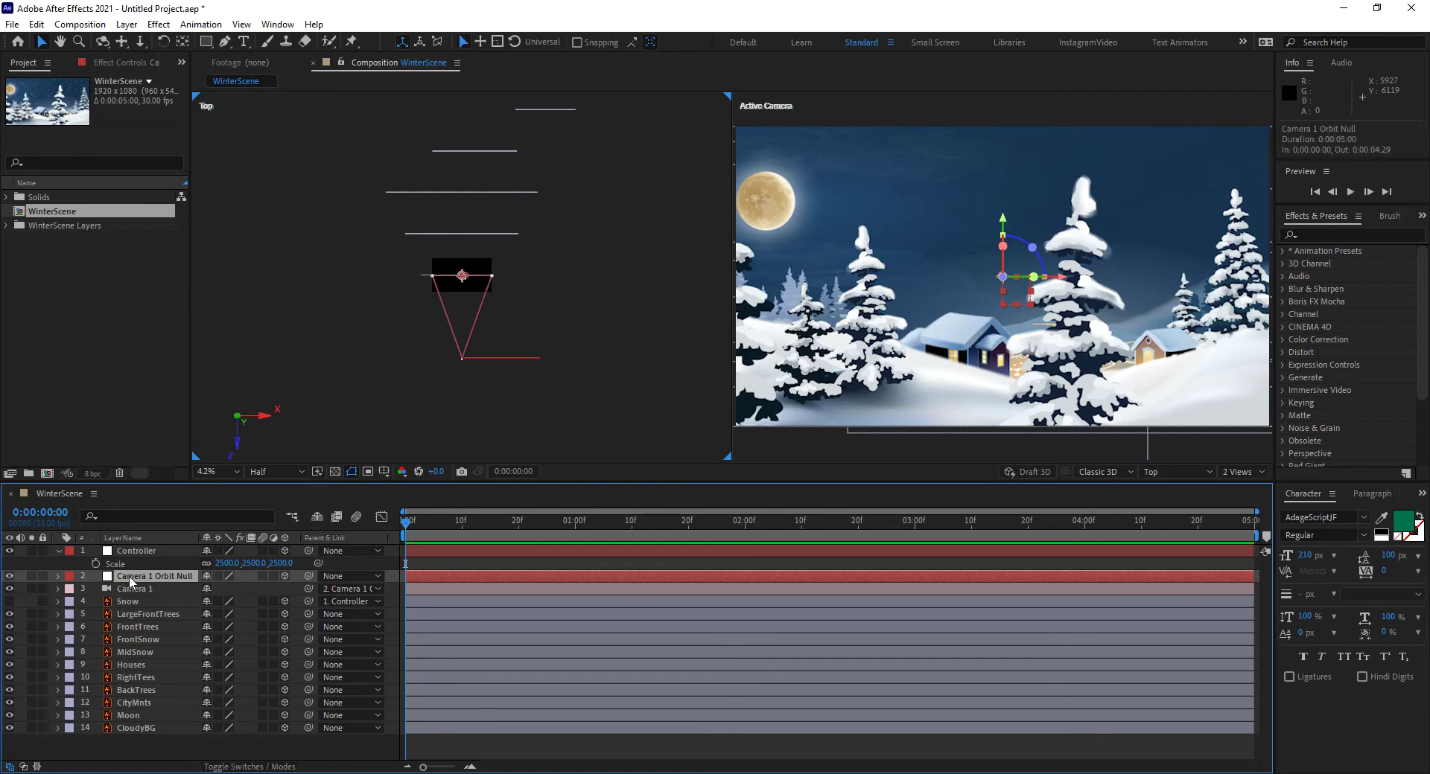
key("p")
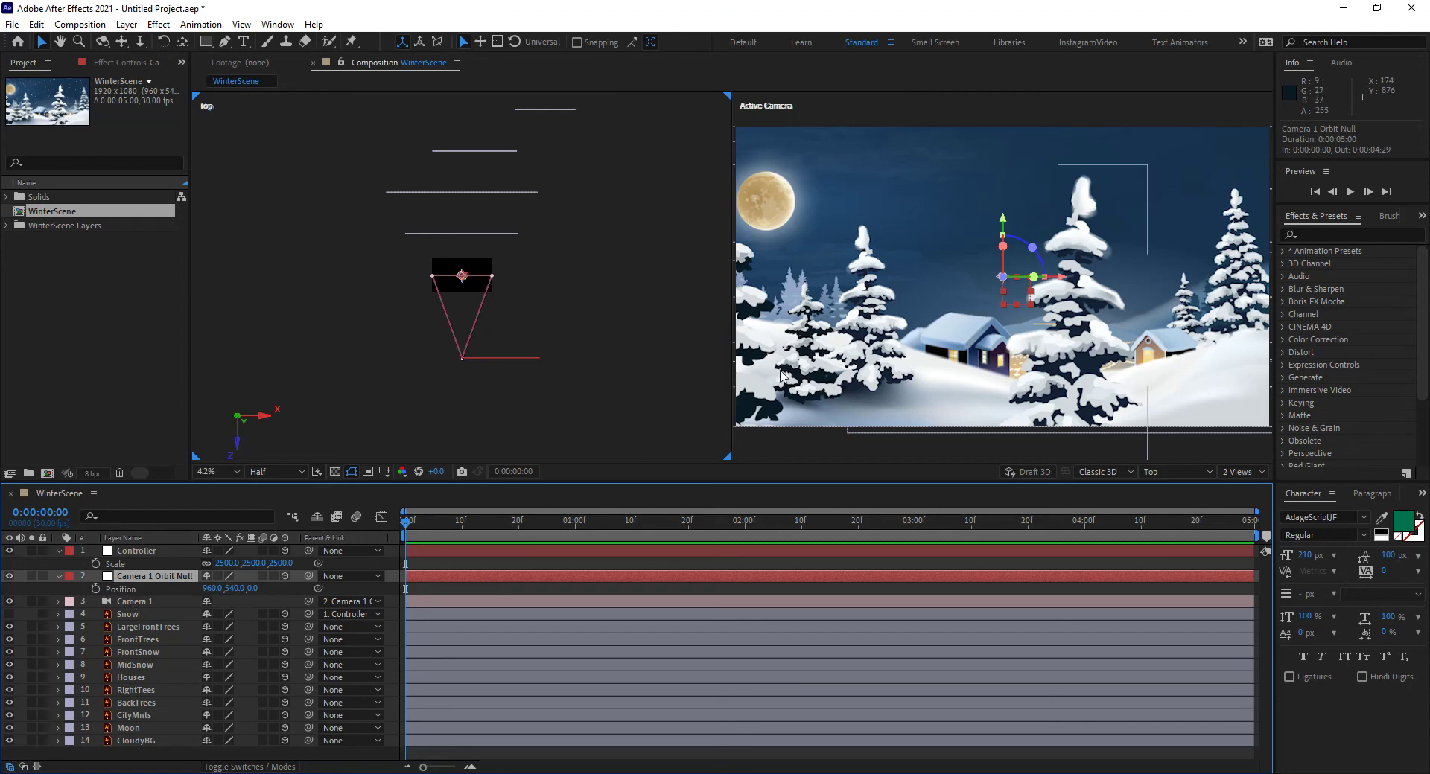
Switch the viewer to 1 View and set the orbit null's Position X to 791
left_click(1237, 472)
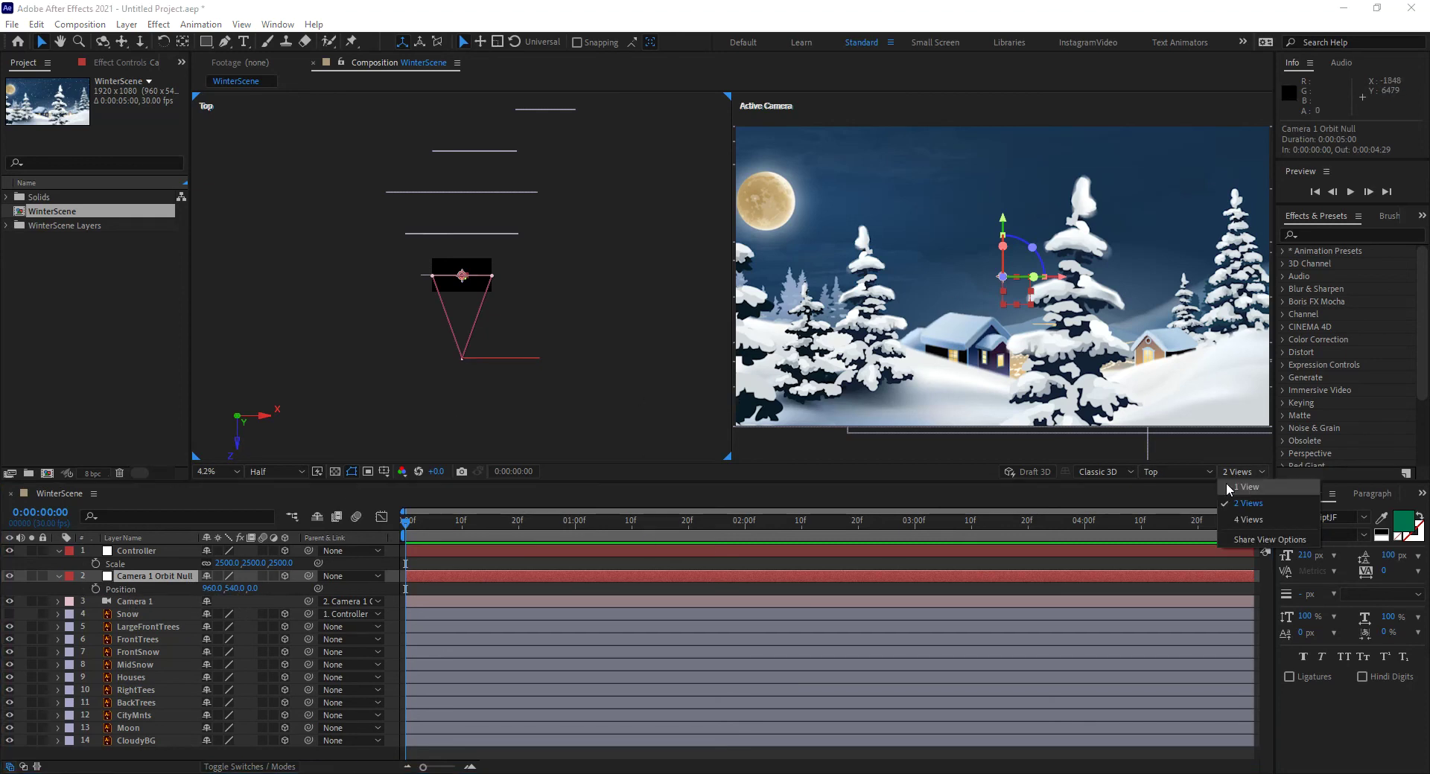
left_click(1237, 488)
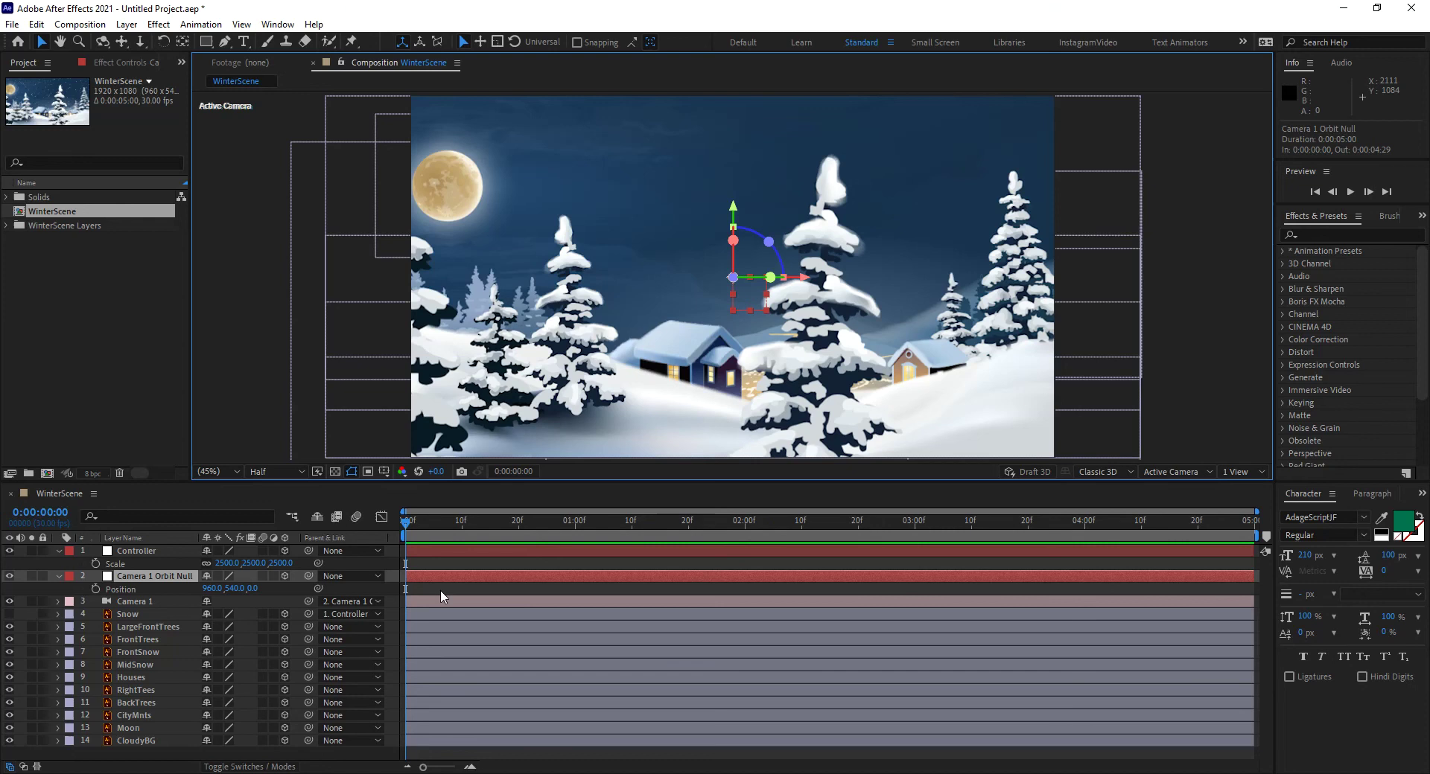
left_click_drag(212, 591, 106, 606)
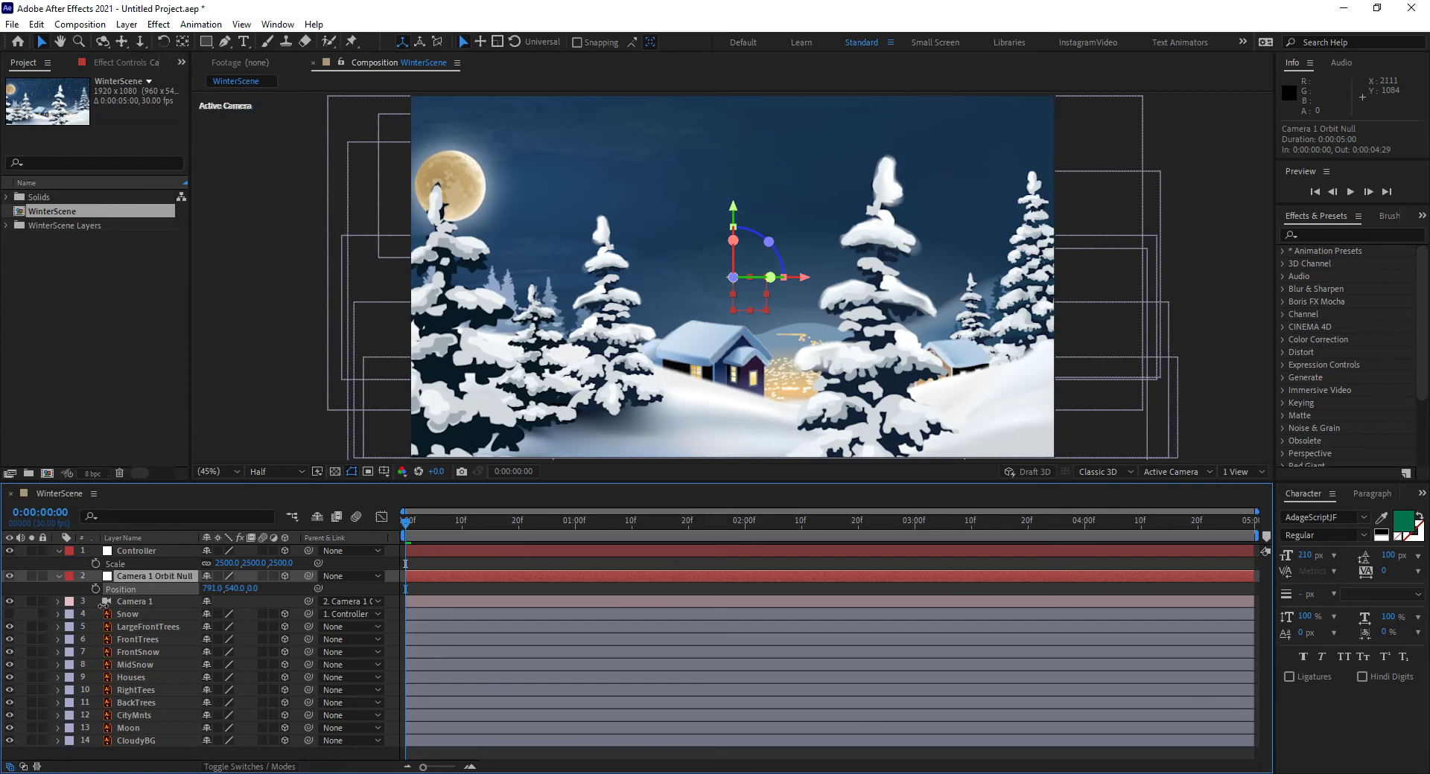